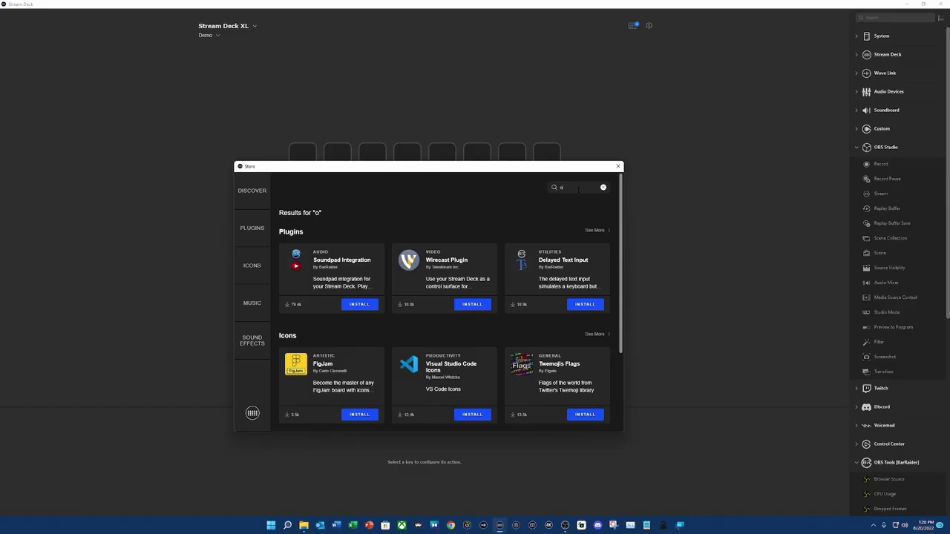
# Step: Search the store for 'obs', confirm OBS Tools is installed, and close the store
pyautogui.write('bs')
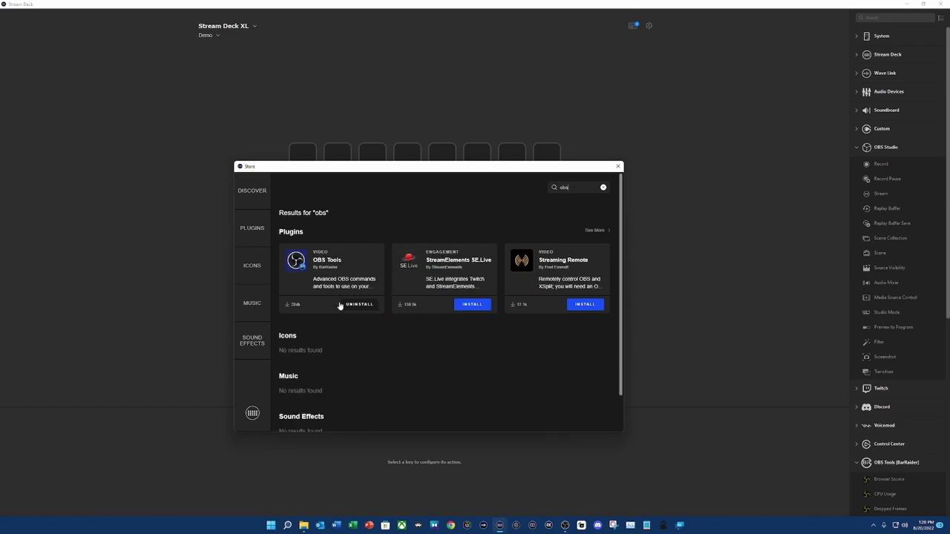
pyautogui.click(617, 166)
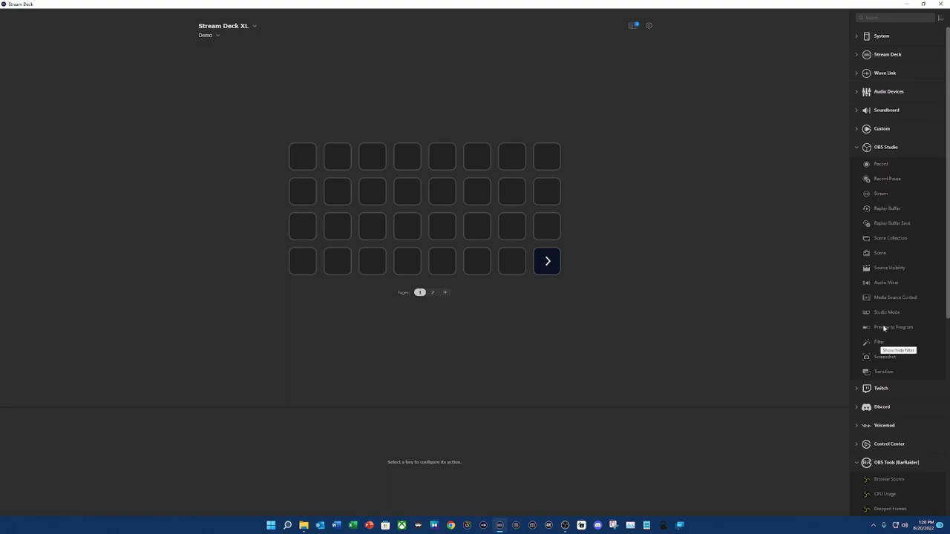
# Step: Put an OBS Audio Mixer action on the first key using the Elgato Wave:XLR source
pyautogui.moveTo(876, 286); pyautogui.dragTo(304, 157)
pyautogui.click(447, 455)
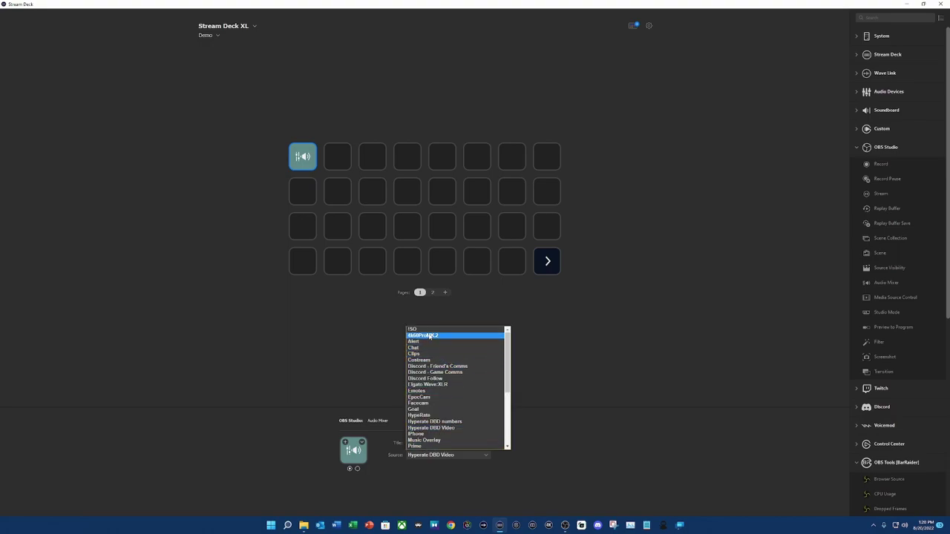
pyautogui.scroll(-4, 434, 398)
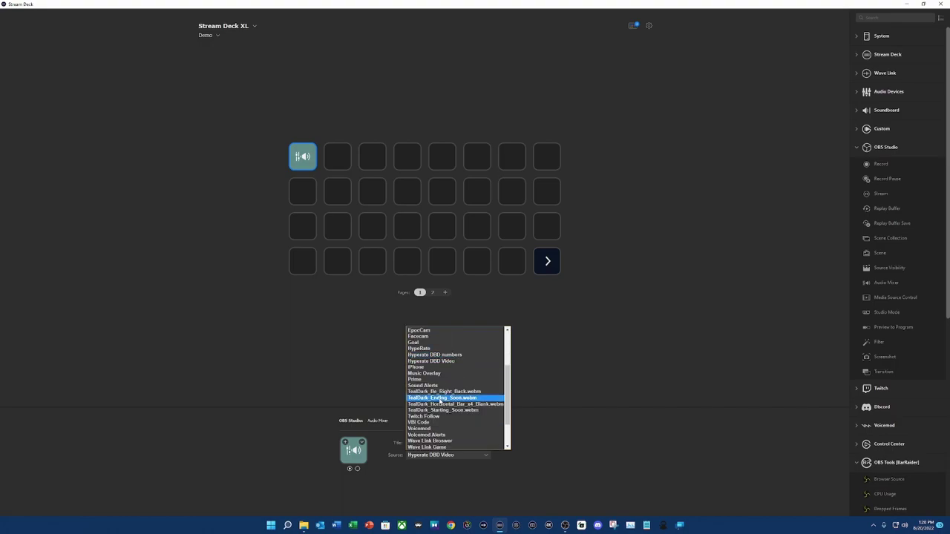
pyautogui.scroll(2, 436, 376)
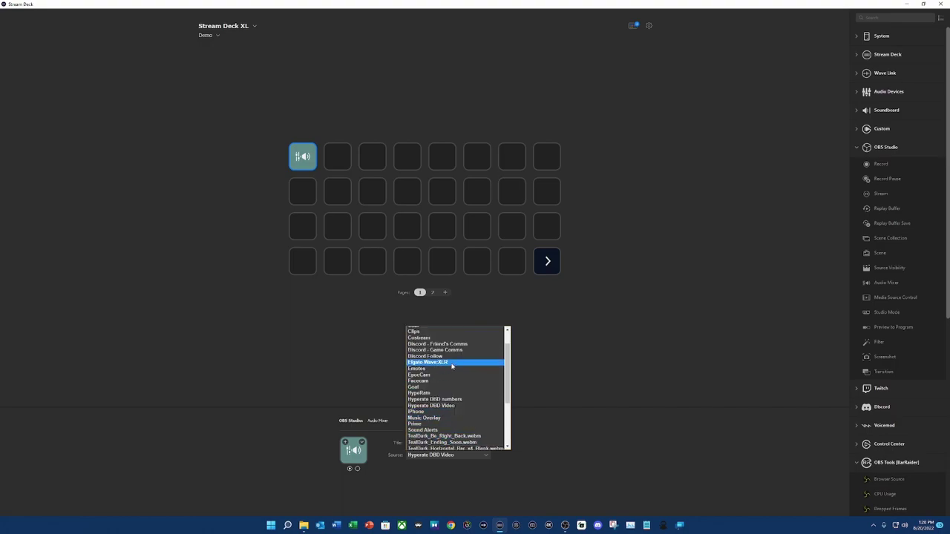
pyautogui.click(446, 365)
# Step: Copy the first Audio Mixer key and paste it into the other seven top-row keys
pyautogui.rightClick(304, 155)
pyautogui.click(321, 164)
pyautogui.click(330, 158)
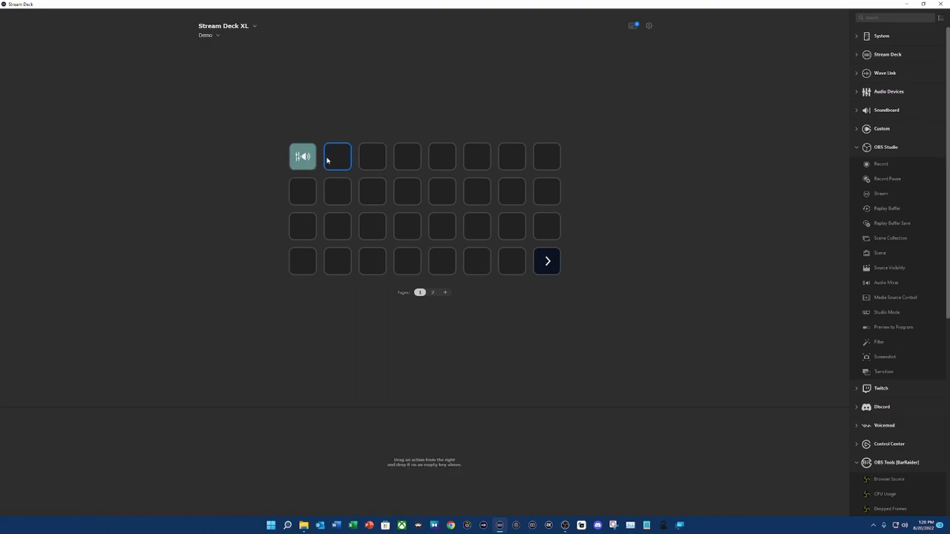
pyautogui.rightClick(329, 158)
pyautogui.click(349, 164)
pyautogui.rightClick(368, 157)
pyautogui.click(383, 164)
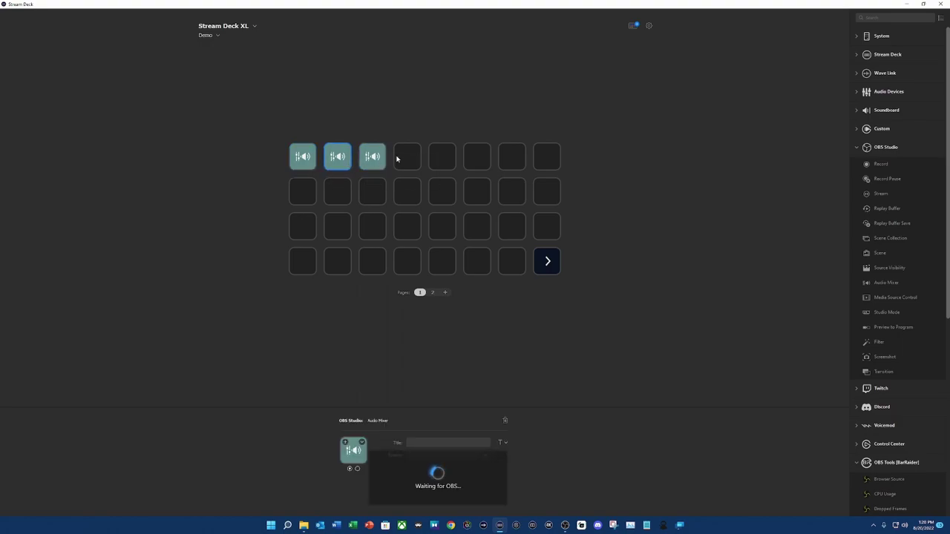
pyautogui.rightClick(401, 156)
pyautogui.click(418, 163)
pyautogui.rightClick(439, 153)
pyautogui.click(455, 164)
pyautogui.rightClick(484, 157)
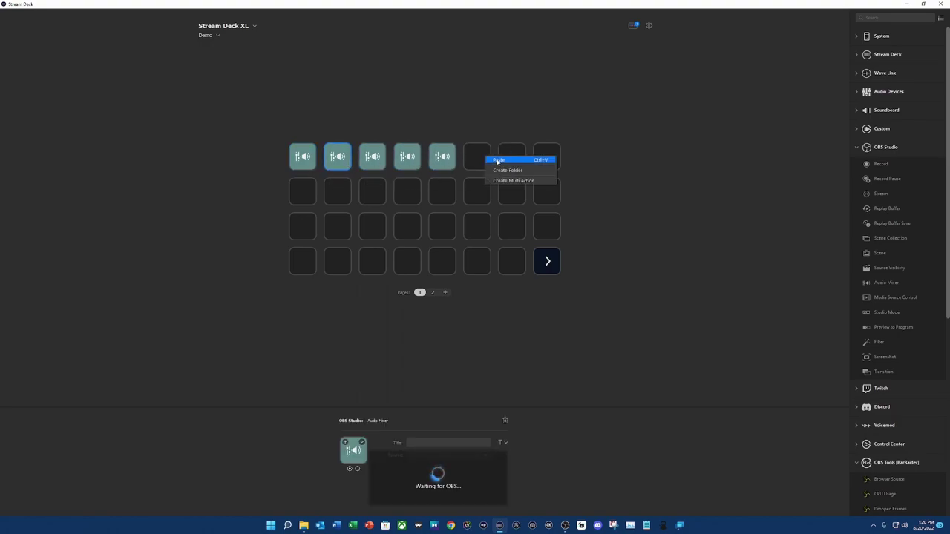
pyautogui.click(501, 164)
pyautogui.rightClick(509, 156)
pyautogui.click(525, 164)
pyautogui.rightClick(533, 155)
pyautogui.click(550, 164)
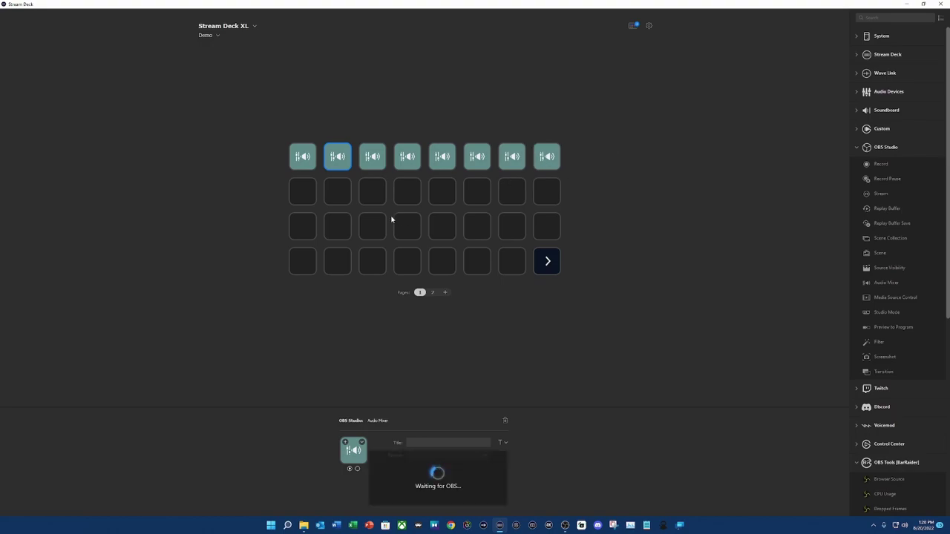
# Step: Set the second key's source to Voicemod and the third key's to Wave Link Browser
pyautogui.click(446, 455)
pyautogui.scroll(-5, 443, 442)
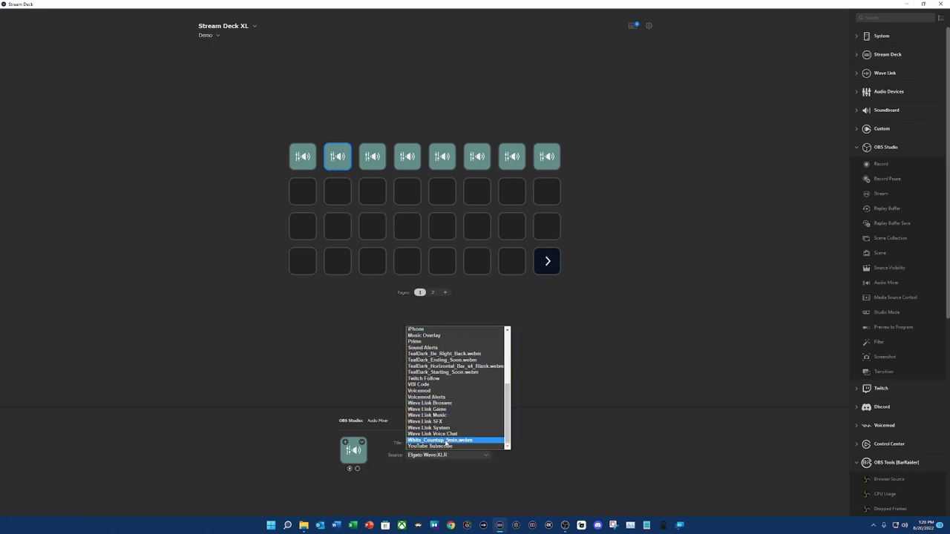
pyautogui.click(432, 391)
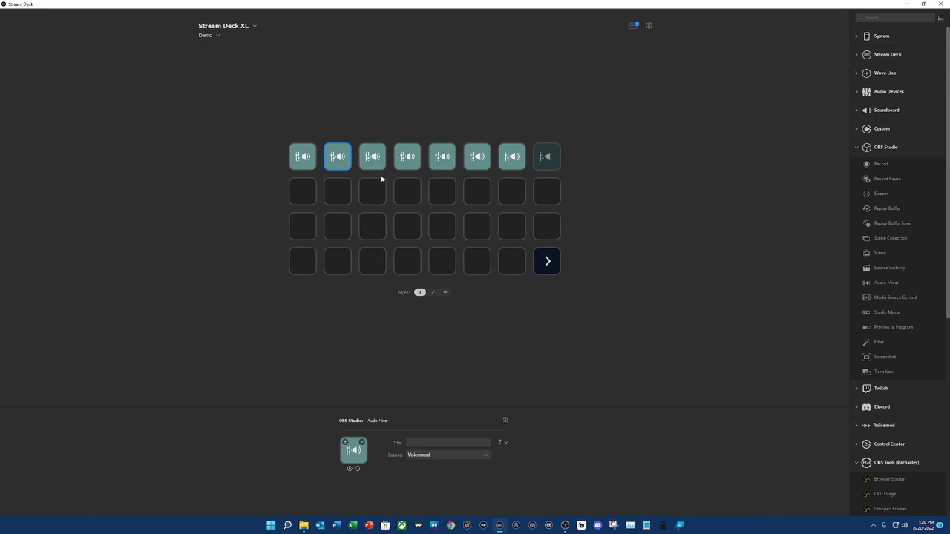
pyautogui.click(373, 156)
pyautogui.click(427, 455)
pyautogui.scroll(-4, 467, 401)
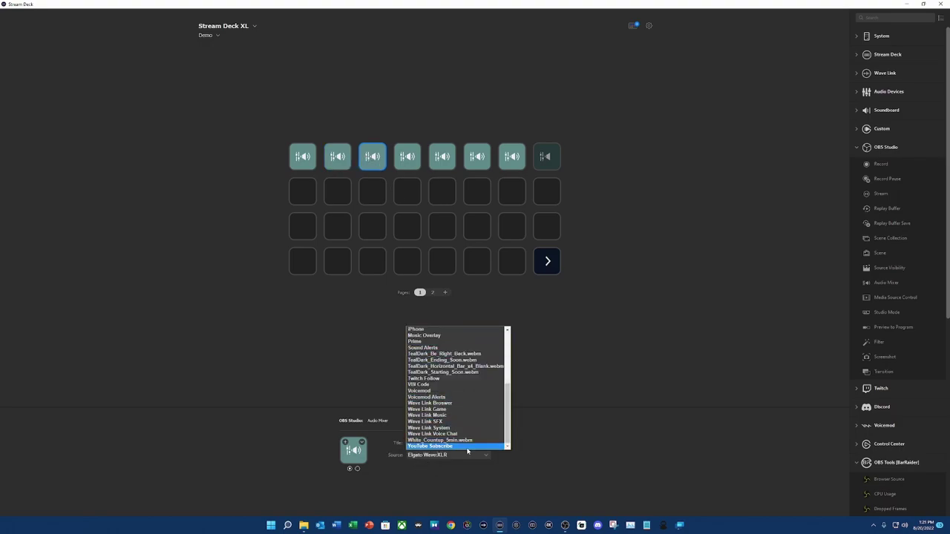
pyautogui.click(451, 403)
# Step: Assign Wave Link Game to the fourth key and Wave Link Music to the fifth
pyautogui.click(407, 156)
pyautogui.click(437, 455)
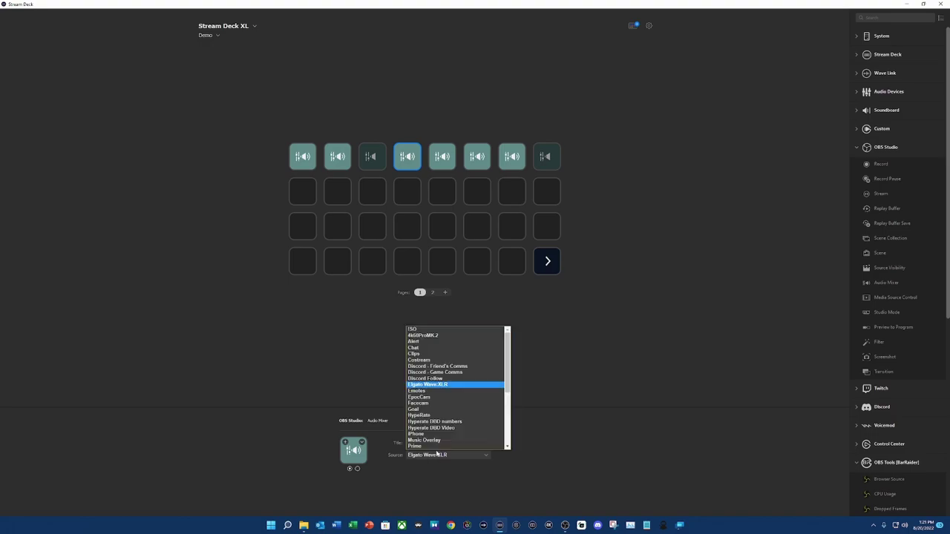
pyautogui.scroll(-6, 445, 423)
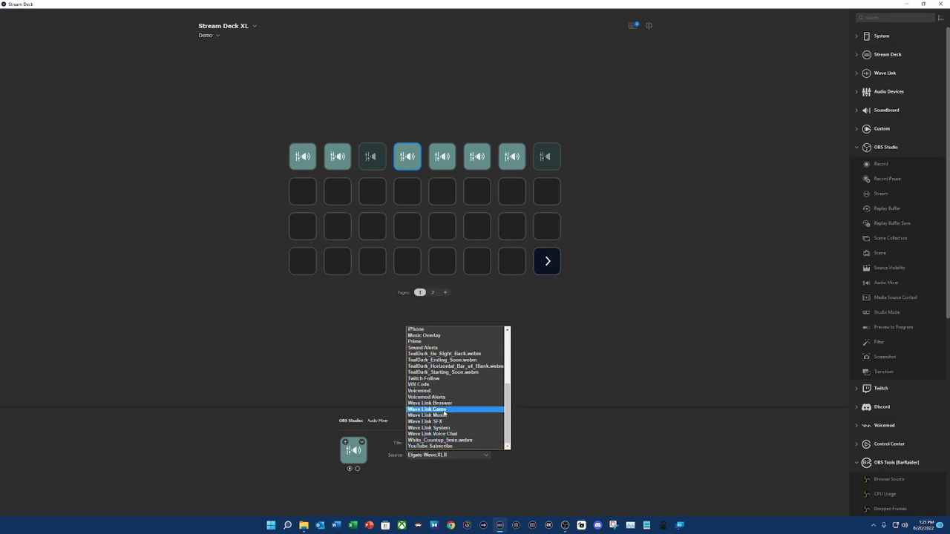
pyautogui.click(444, 410)
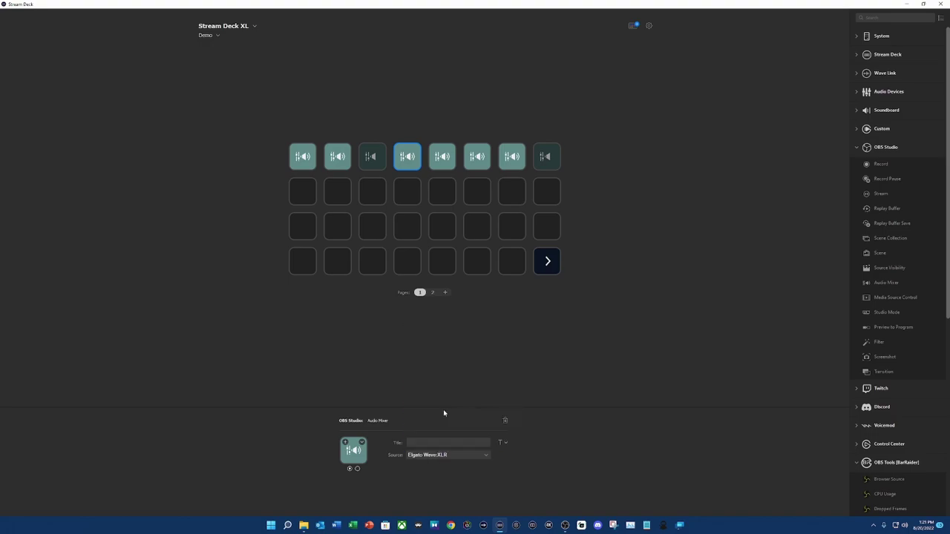
pyautogui.click(441, 159)
pyautogui.click(441, 455)
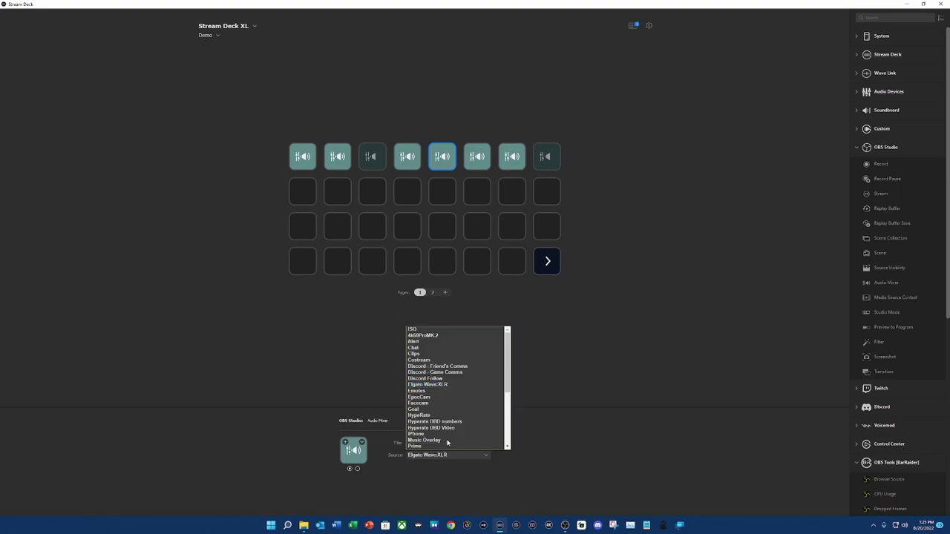
pyautogui.scroll(-6, 447, 442)
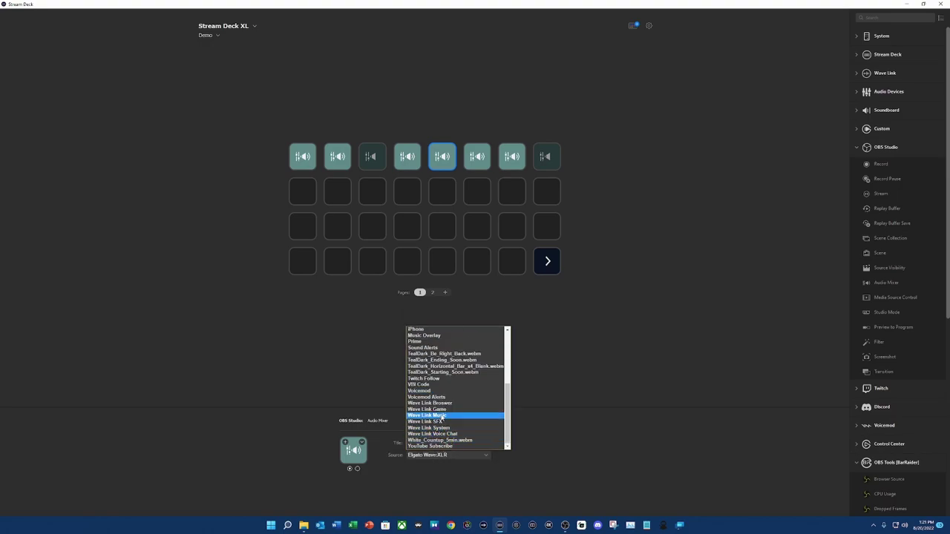
pyautogui.click(442, 416)
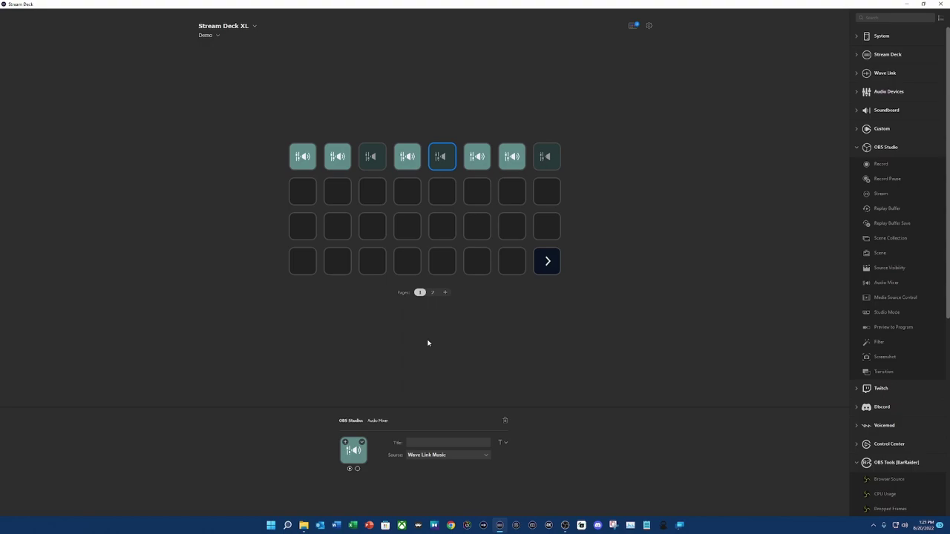
pyautogui.click(408, 157)
pyautogui.click(441, 157)
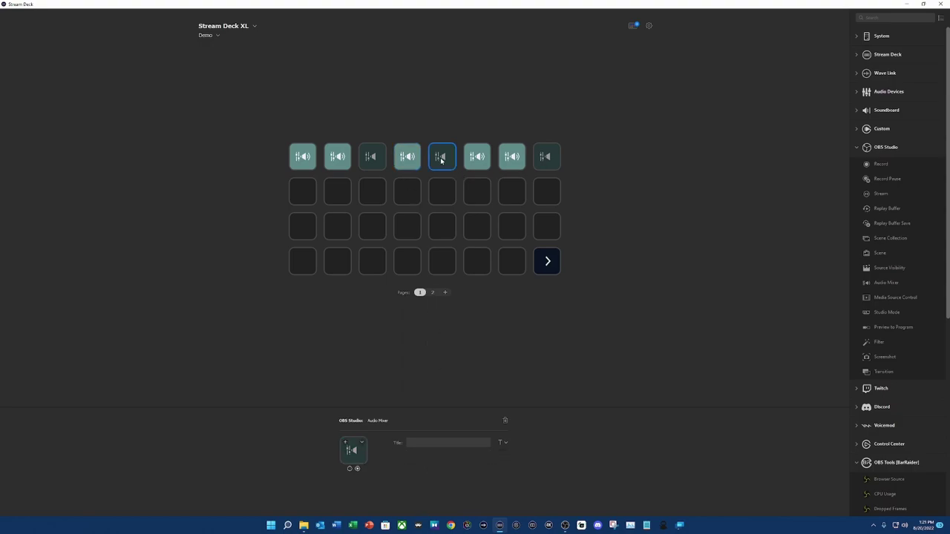
# Step: Assign Wave Link SFX, System and Voice Chat to the sixth, seventh and eighth keys
pyautogui.click(478, 157)
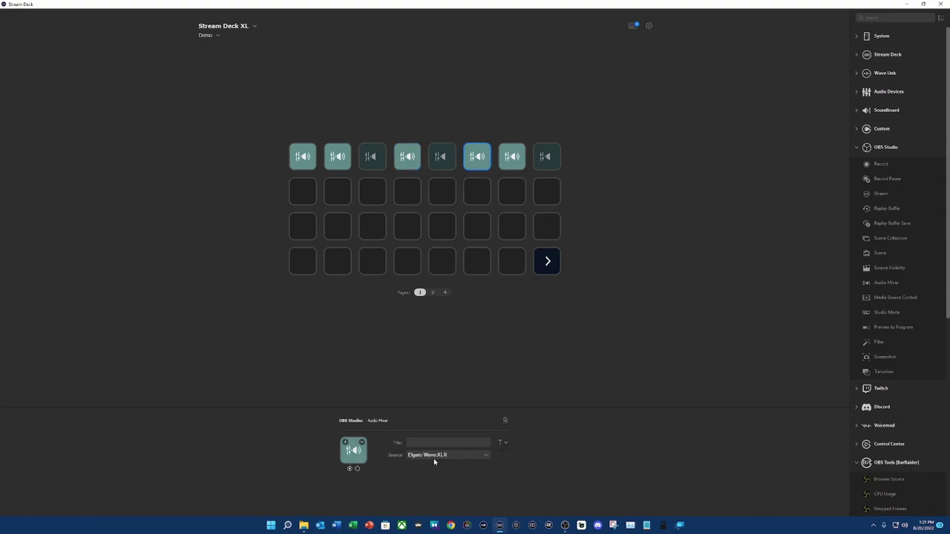
pyautogui.click(437, 455)
pyautogui.scroll(-5, 442, 444)
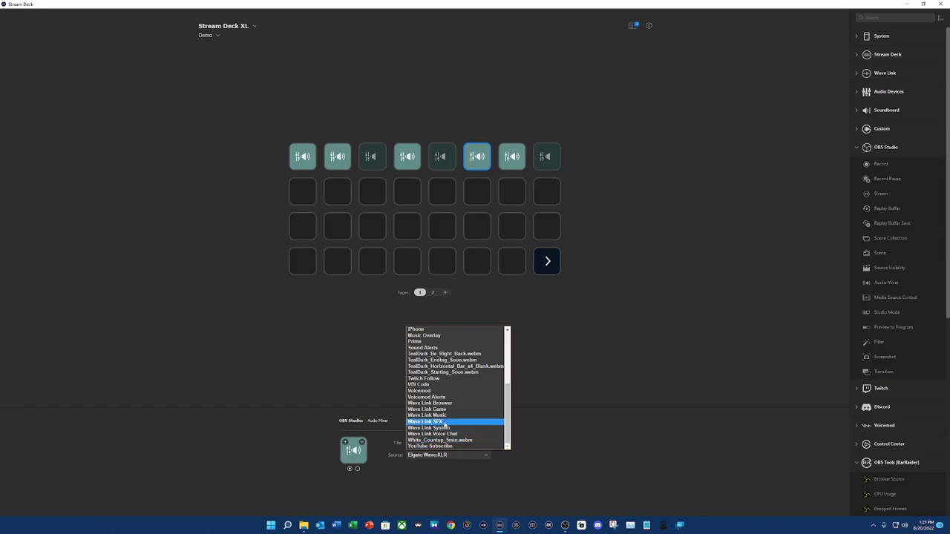
pyautogui.click(445, 421)
pyautogui.click(512, 157)
pyautogui.click(436, 455)
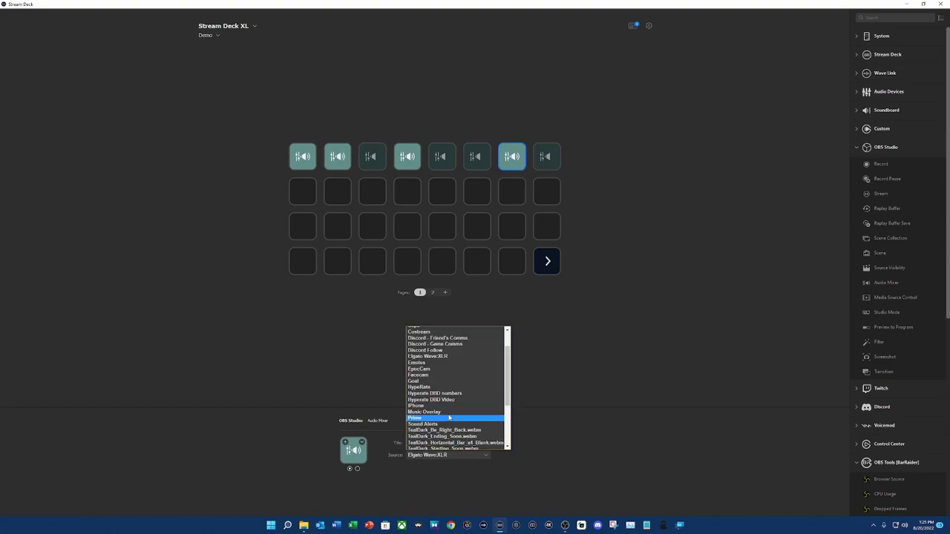
pyautogui.scroll(-5, 449, 419)
pyautogui.click(446, 436)
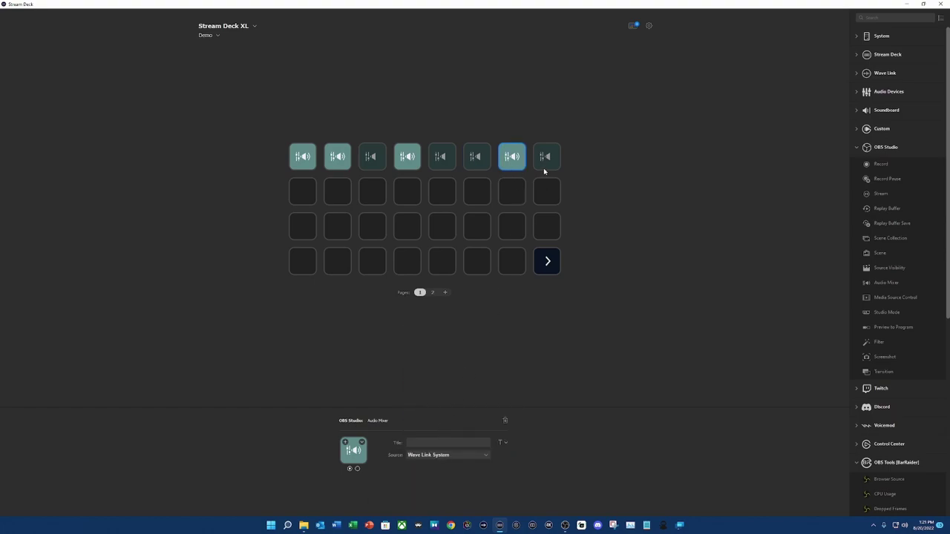
pyautogui.click(544, 168)
pyautogui.click(427, 455)
pyautogui.scroll(-3, 436, 446)
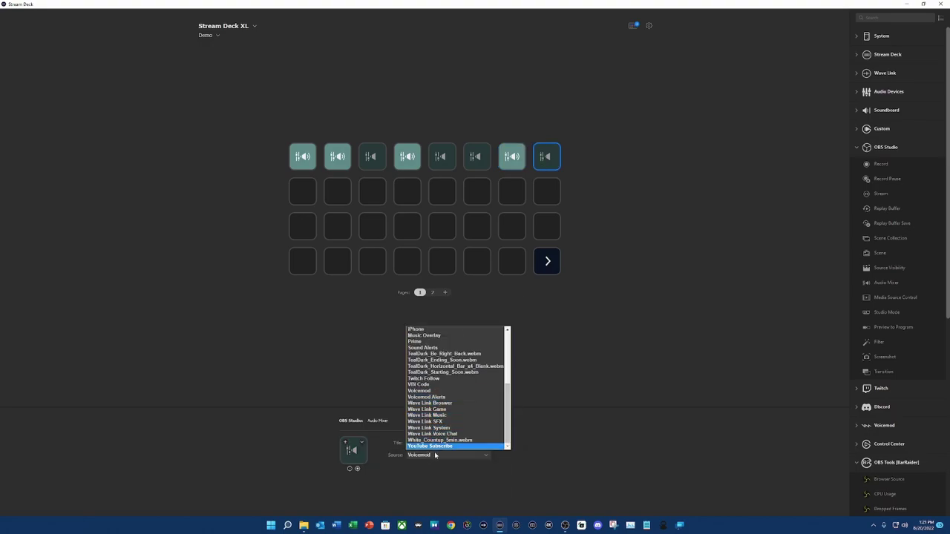
pyautogui.click(438, 433)
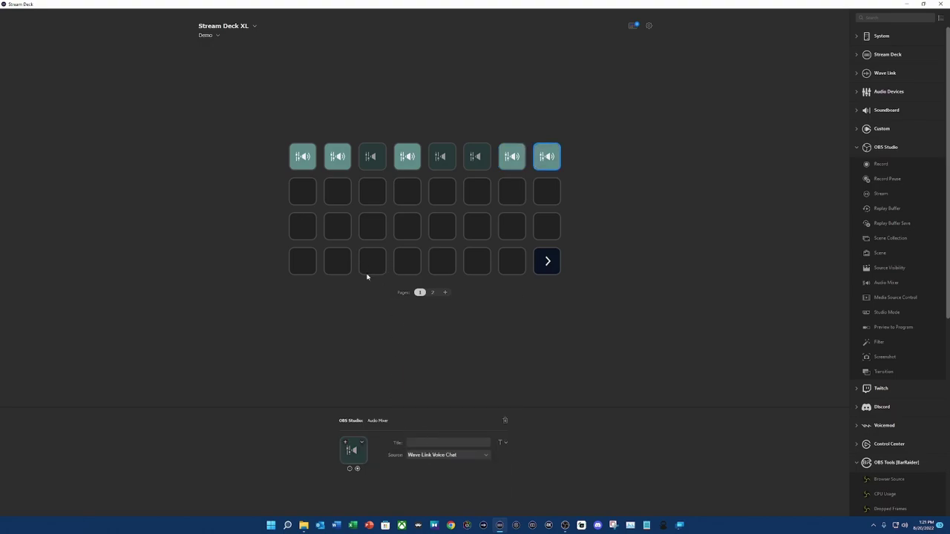
pyautogui.click(308, 195)
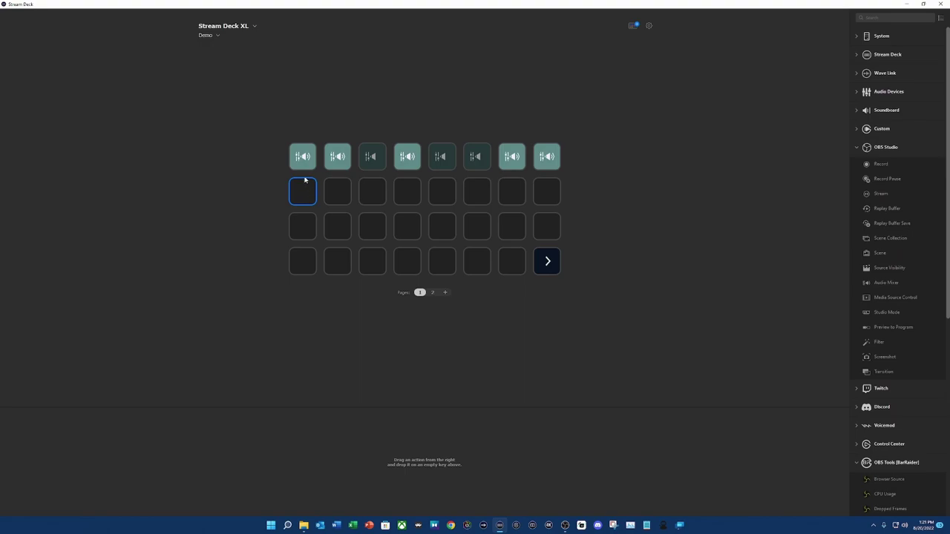
# Step: Bring up OBS's Audio Mixer window and park it at the upper left beside the key grid
pyautogui.scroll(-5, 893, 314)
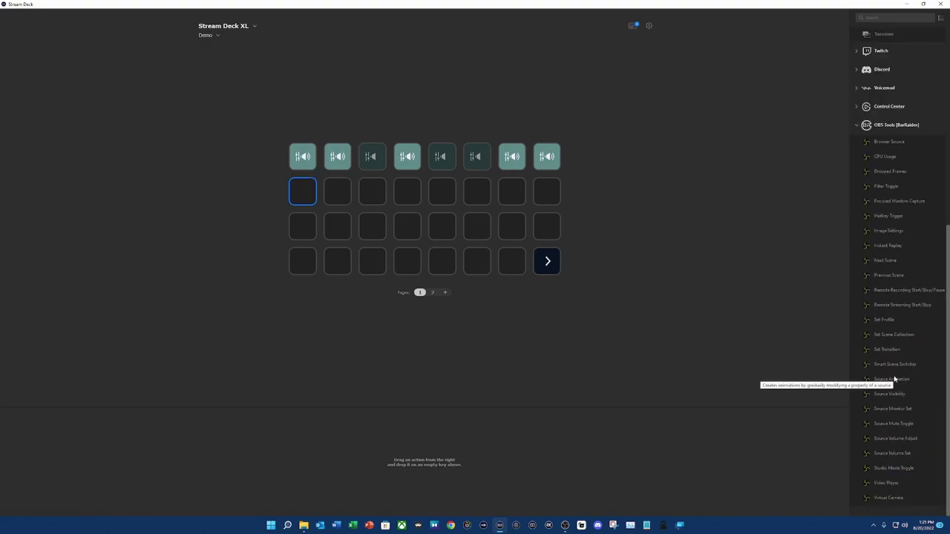
pyautogui.click(565, 526)
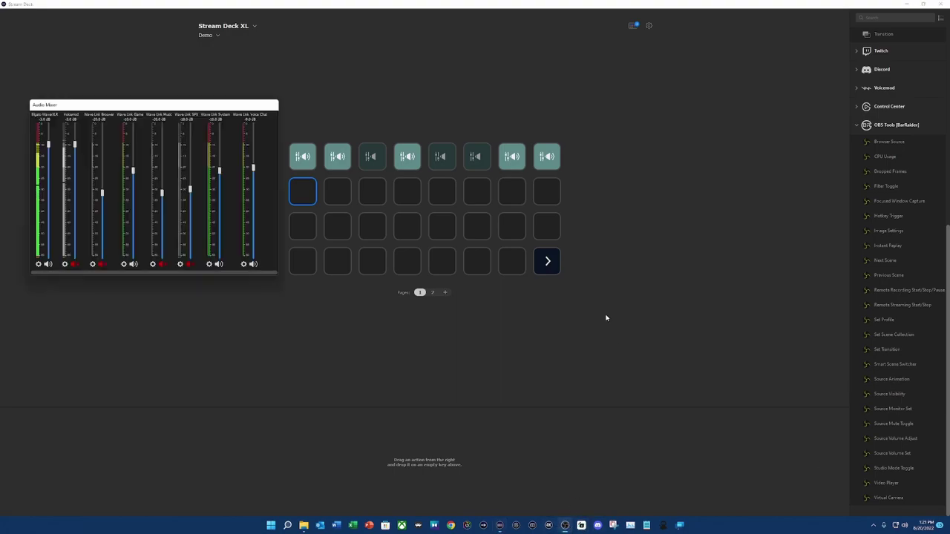
pyautogui.moveTo(148, 104); pyautogui.dragTo(659, 201)
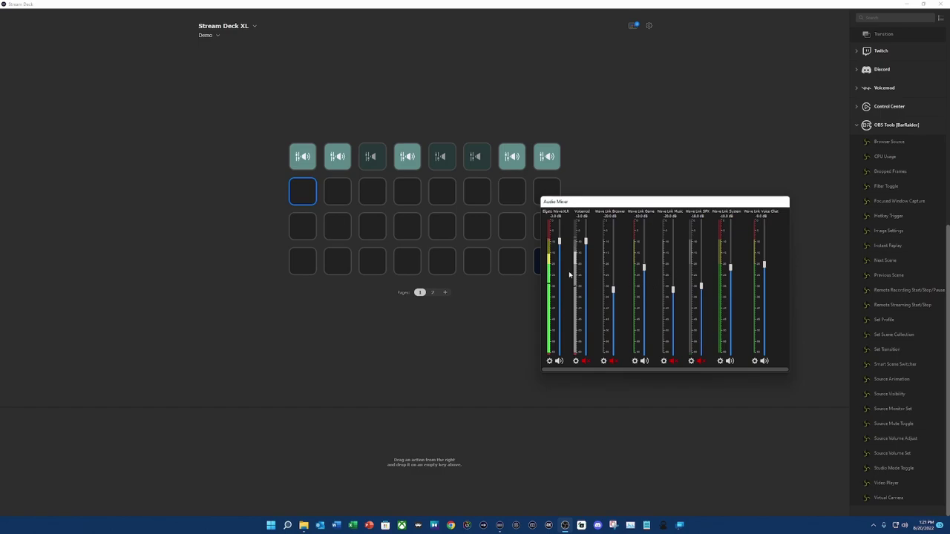
pyautogui.moveTo(648, 202); pyautogui.dragTo(129, 92)
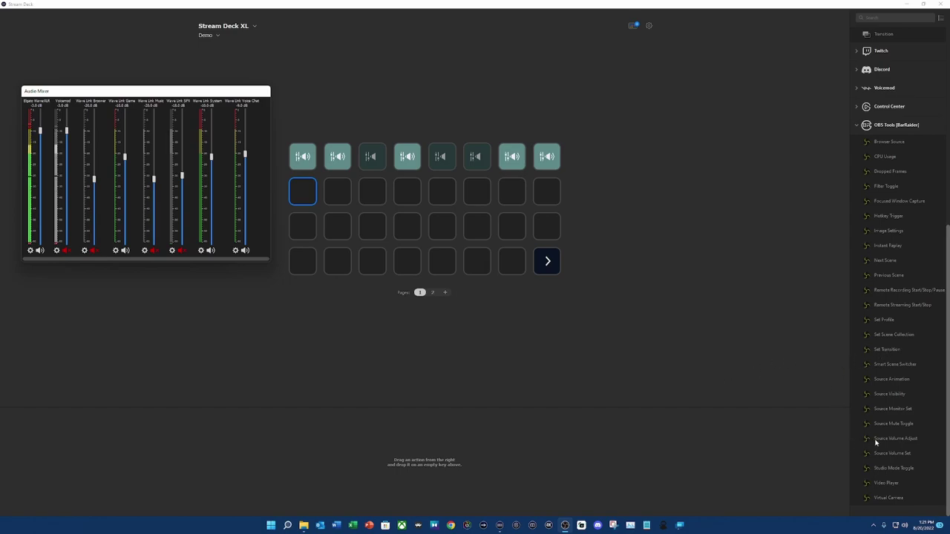
# Step: Replace the second row's first key with OBS Tools Source Volume Adjust and reset it to open OBS Setup
pyautogui.moveTo(876, 443); pyautogui.dragTo(304, 192)
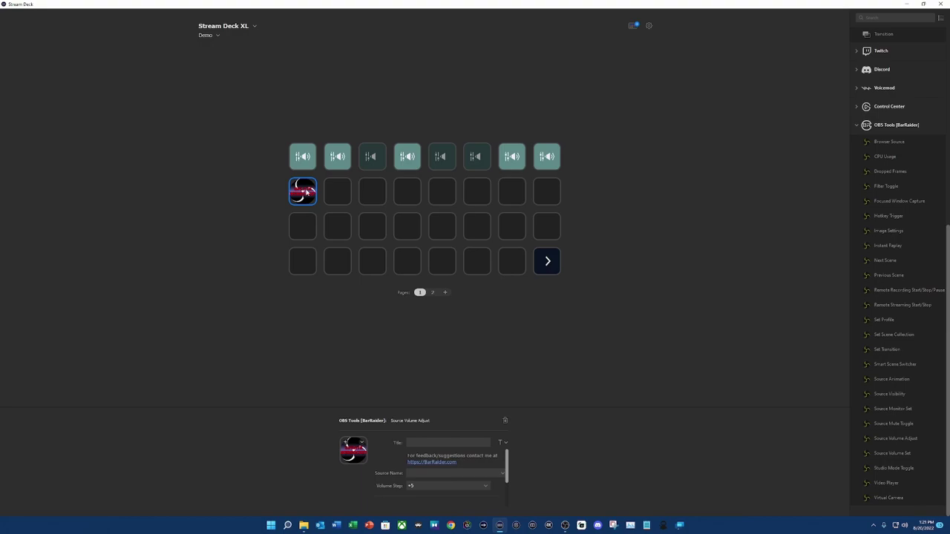
pyautogui.moveTo(306, 192); pyautogui.dragTo(907, 413)
pyautogui.moveTo(879, 443); pyautogui.dragTo(301, 192)
pyautogui.scroll(-3, 386, 469)
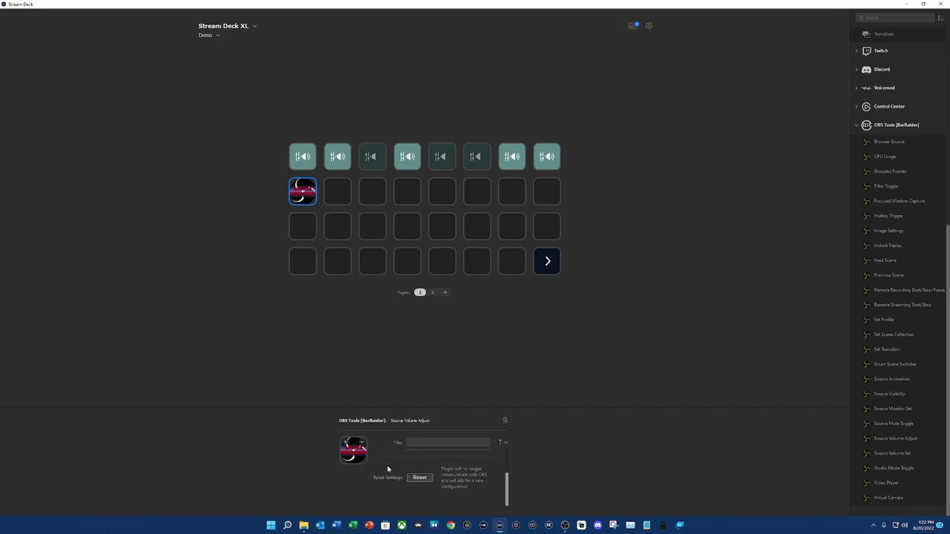
pyautogui.click(416, 478)
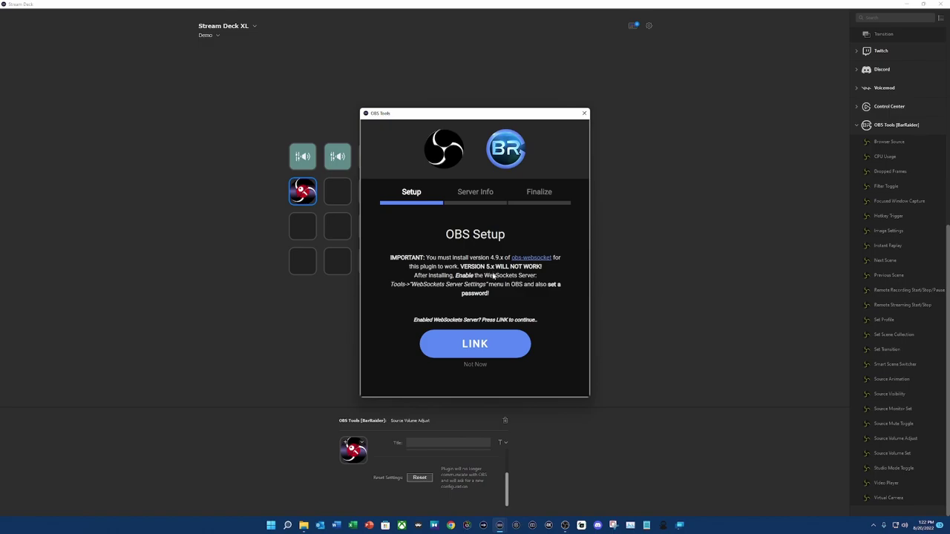
# Step: Download obs-websocket-4.9.1-Windows.zip from the obs-websocket GitHub release page
pyautogui.click(529, 259)
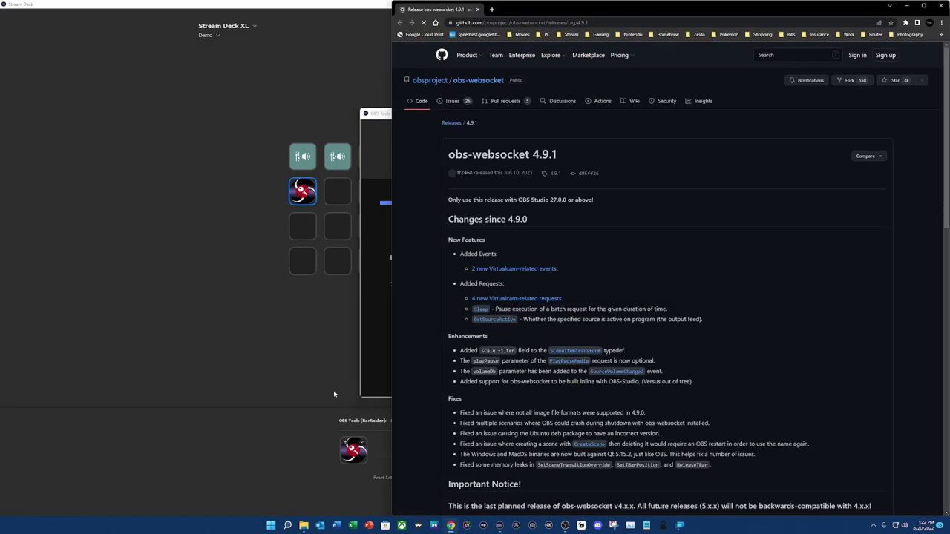
pyautogui.scroll(-9, 654, 303)
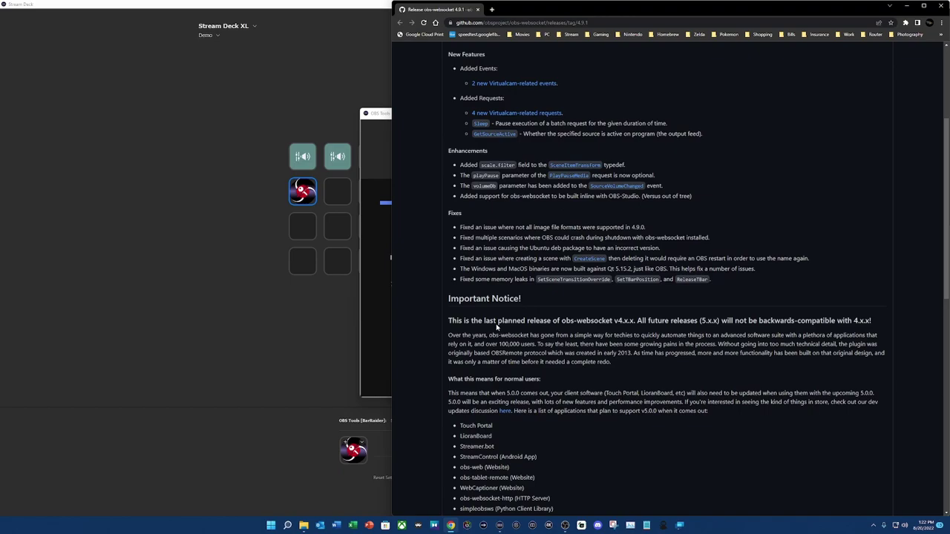
pyautogui.scroll(-3, 499, 416)
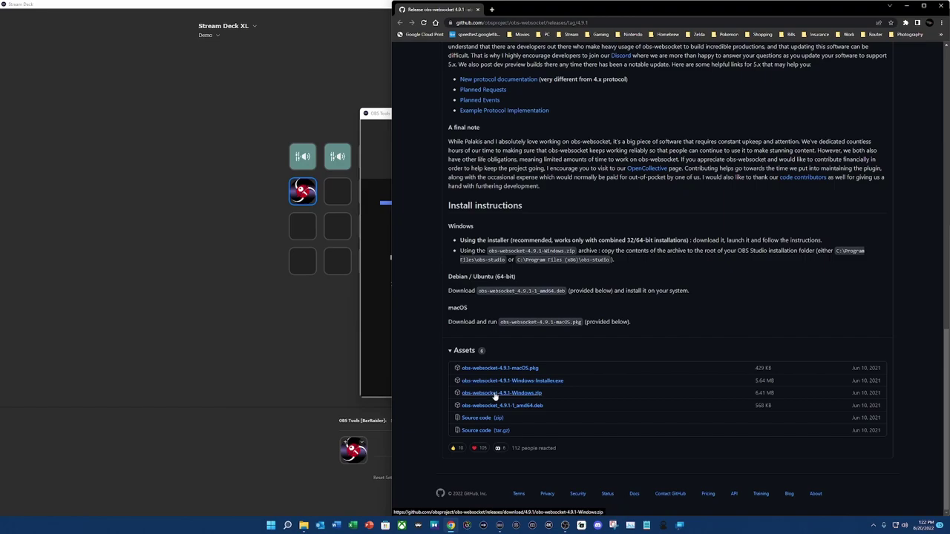
pyautogui.click(495, 397)
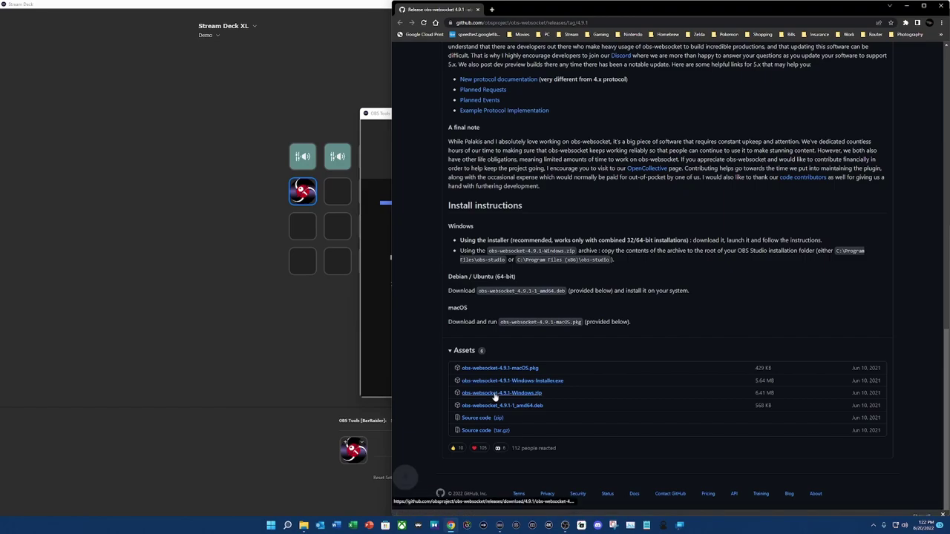
# Step: Open the zip in WinRAR and copy both files from obs-plugins\64bit to the clipboard
pyautogui.click(434, 506)
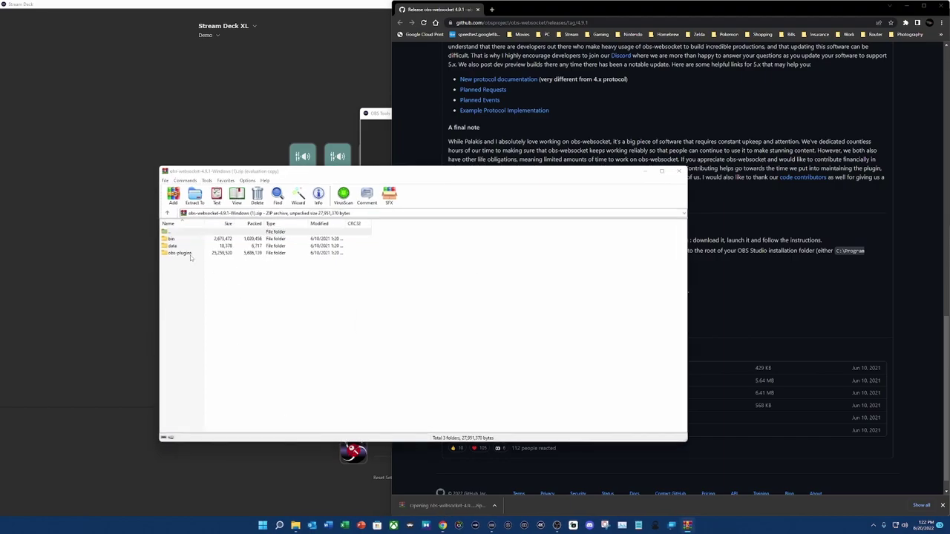
pyautogui.click(473, 310)
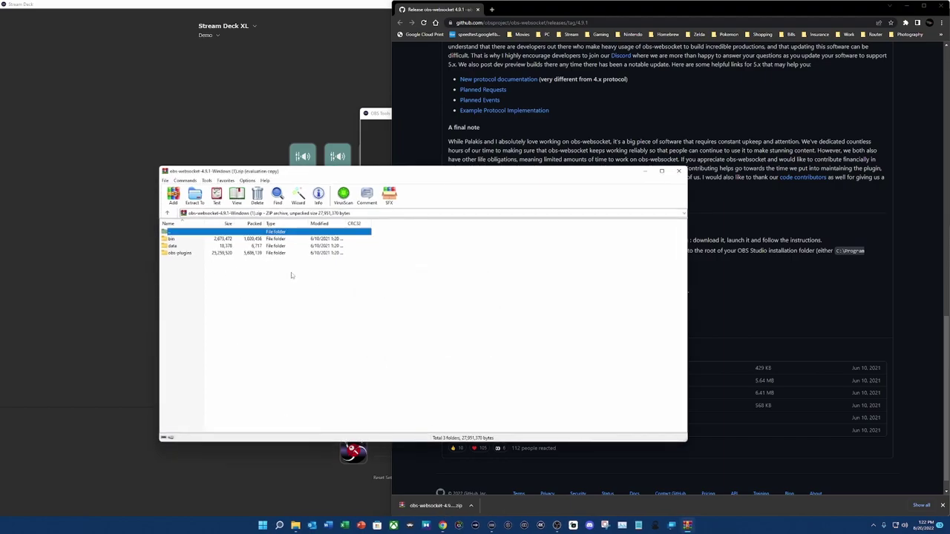
pyautogui.doubleClick(178, 253)
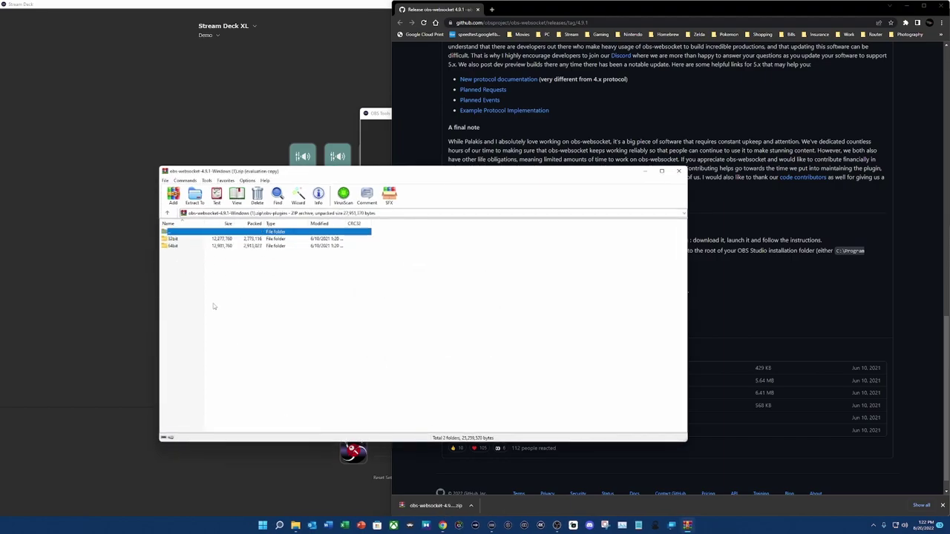
pyautogui.doubleClick(196, 247)
pyautogui.moveTo(196, 260); pyautogui.dragTo(188, 240)
pyautogui.rightClick(190, 242)
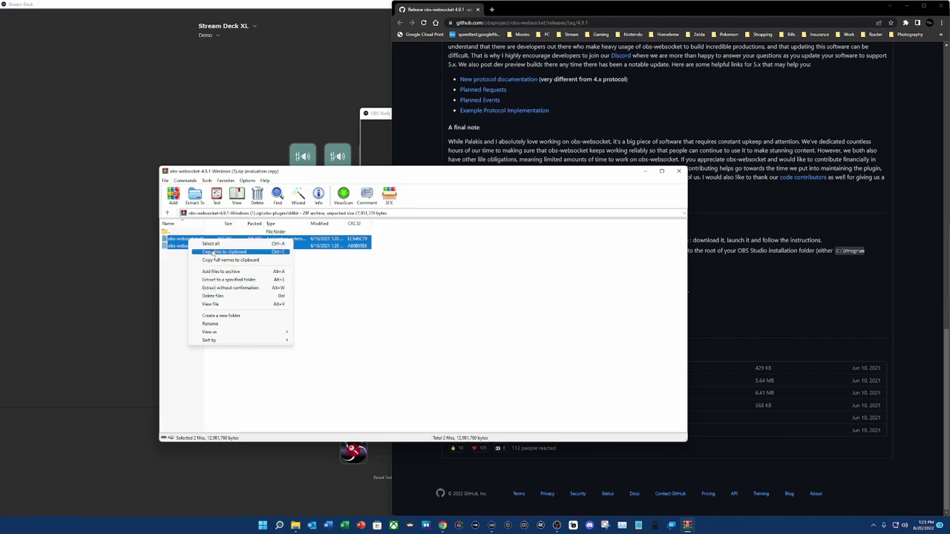
pyautogui.click(213, 254)
pyautogui.click(232, 334)
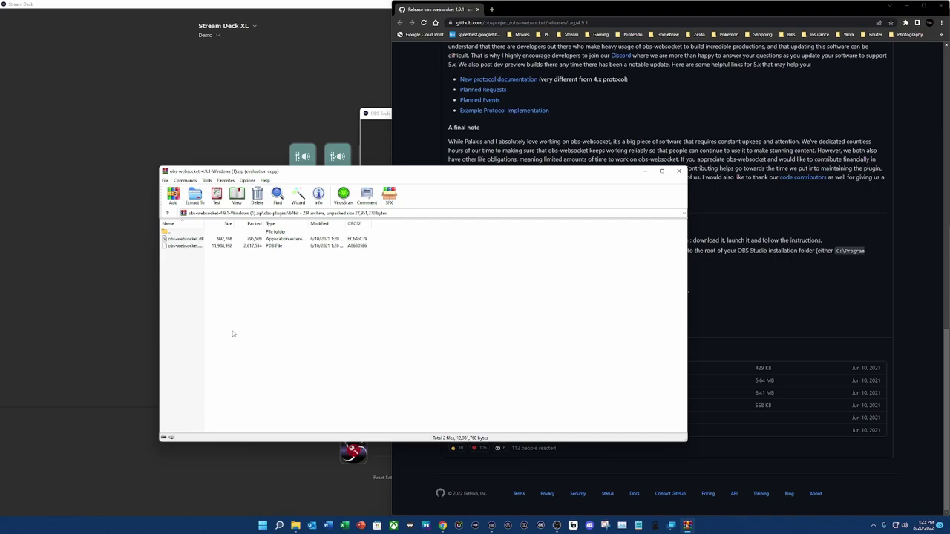
pyautogui.click(296, 525)
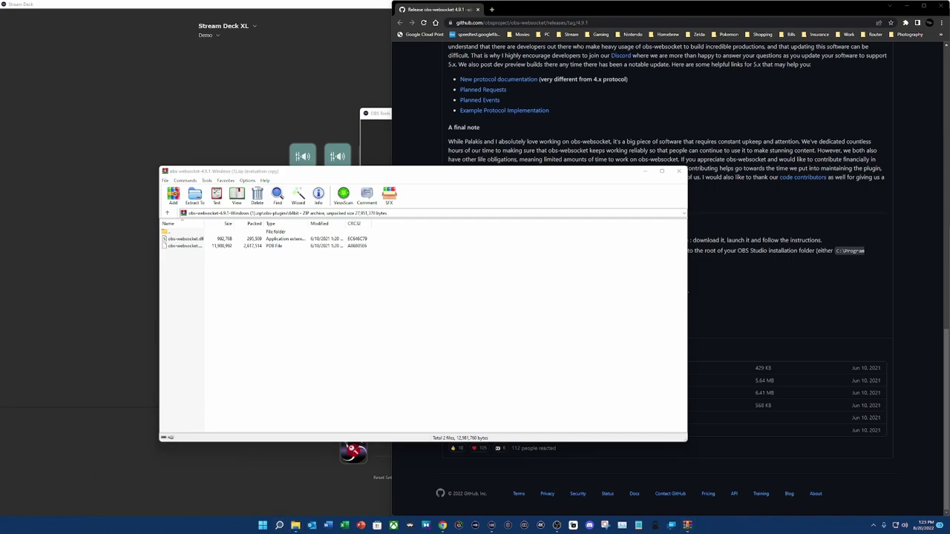
# Step: Paste the obs-websocket files into C:\Program Files (x86)\obs-studio\obs-plugins\64bit
pyautogui.scroll(-1, 293, 366)
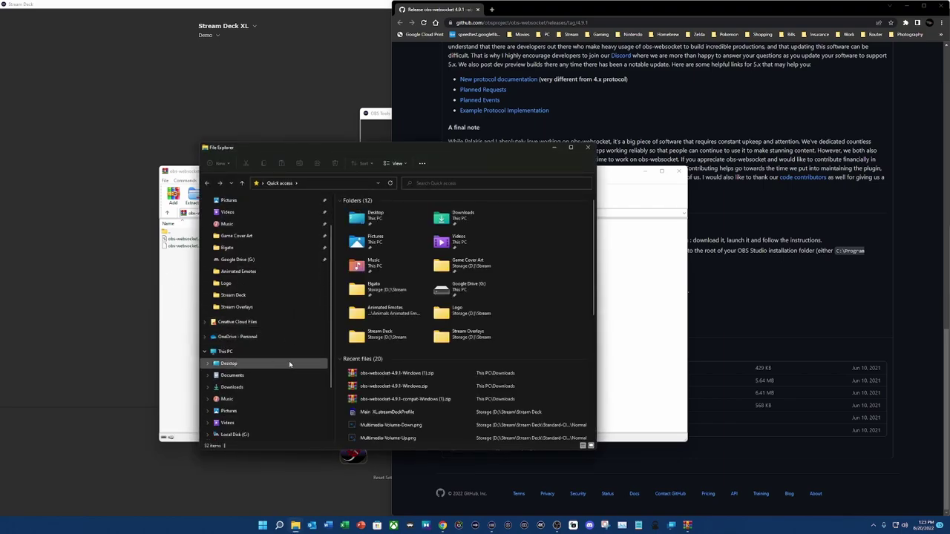
pyautogui.click(226, 351)
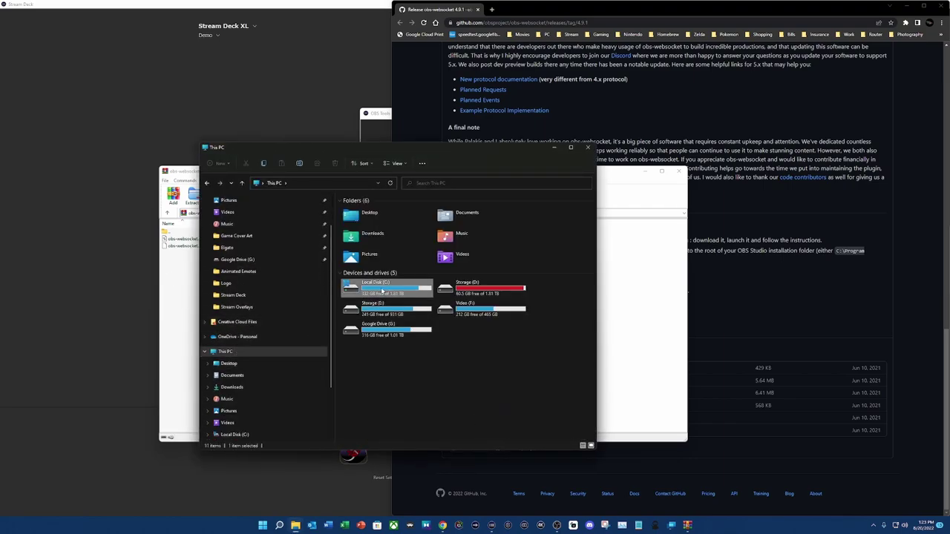
pyautogui.doubleClick(378, 289)
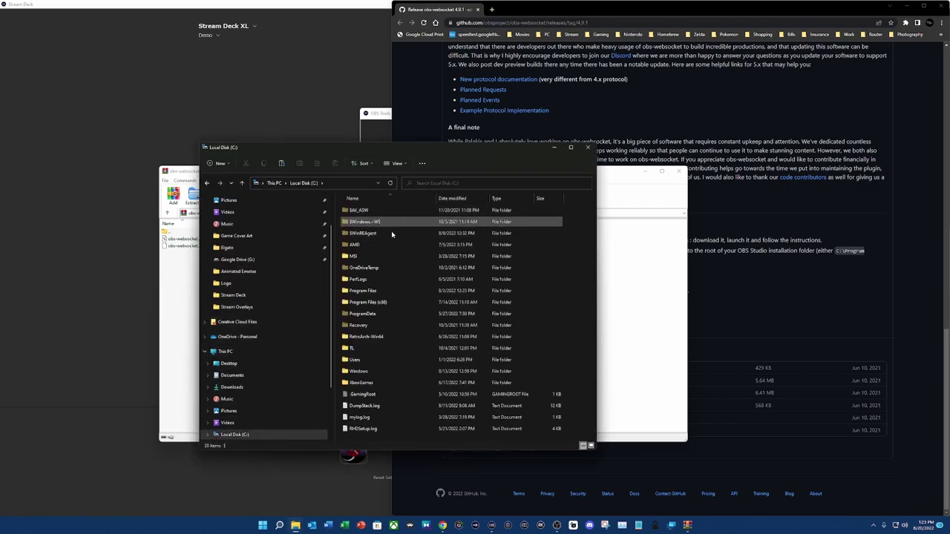
pyautogui.click(369, 305)
pyautogui.doubleClick(369, 304)
pyautogui.scroll(-2, 385, 386)
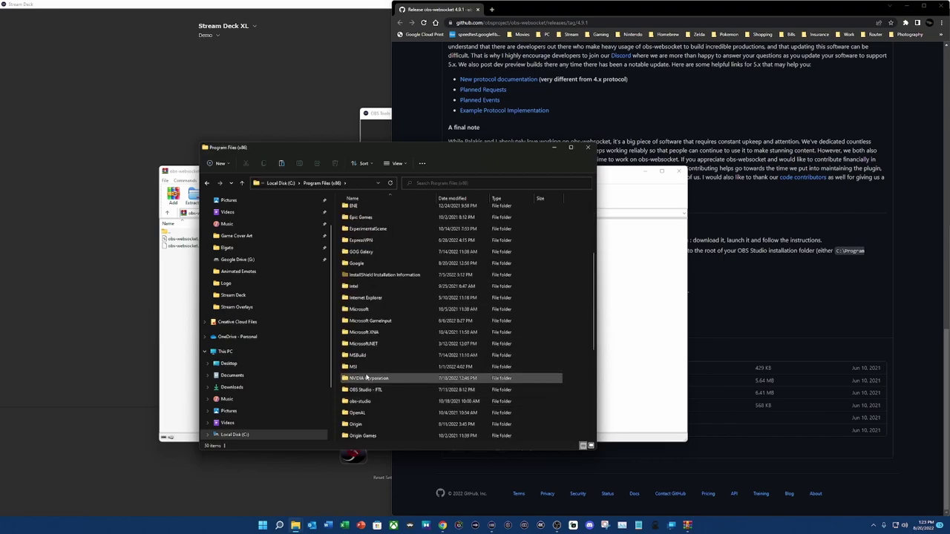
pyautogui.doubleClick(366, 401)
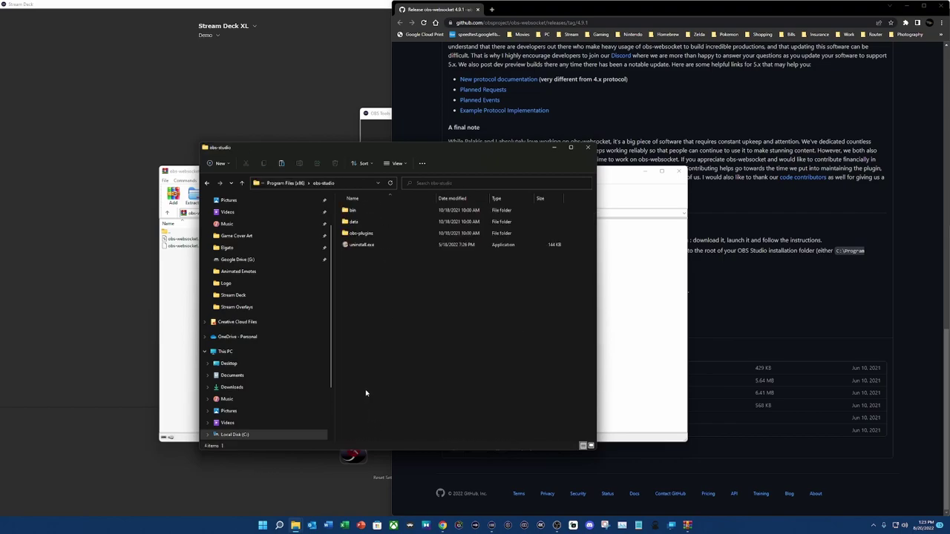
pyautogui.doubleClick(371, 234)
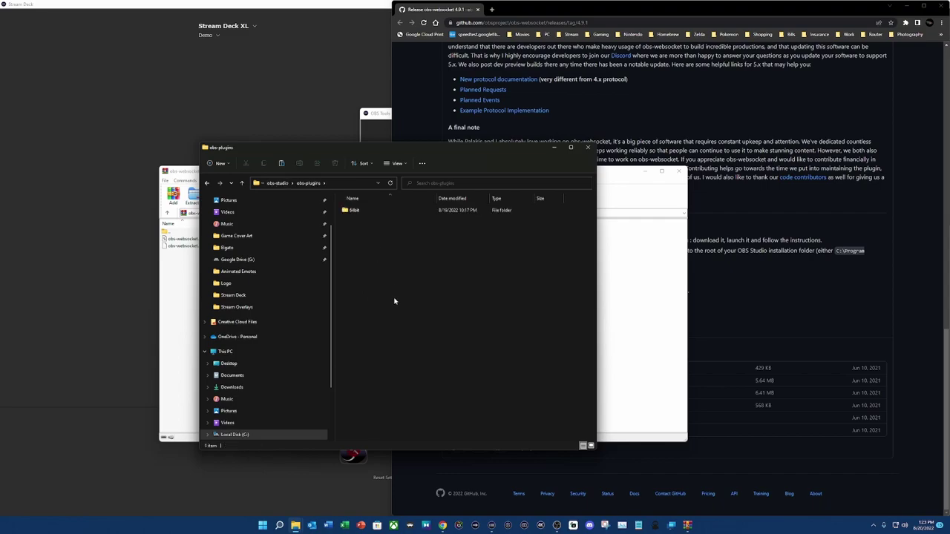
pyautogui.doubleClick(368, 212)
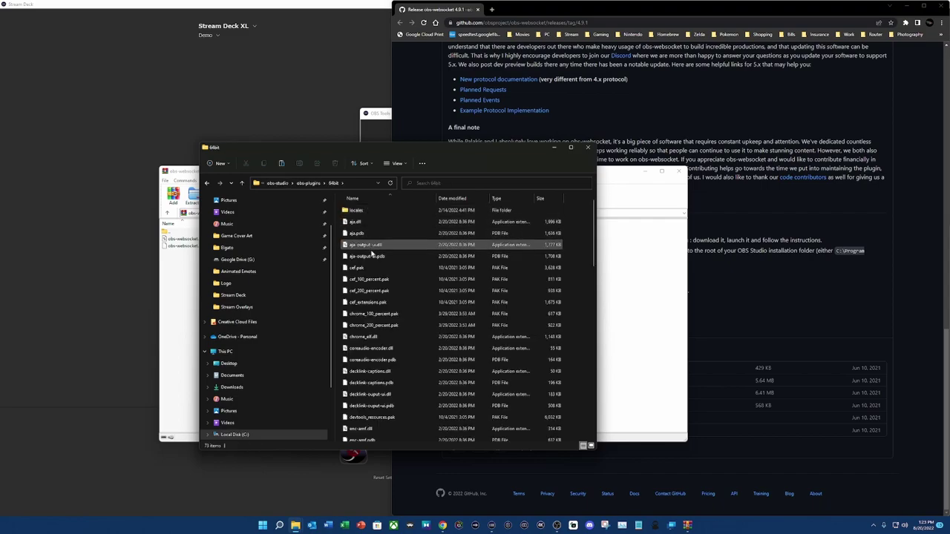
pyautogui.rightClick(582, 351)
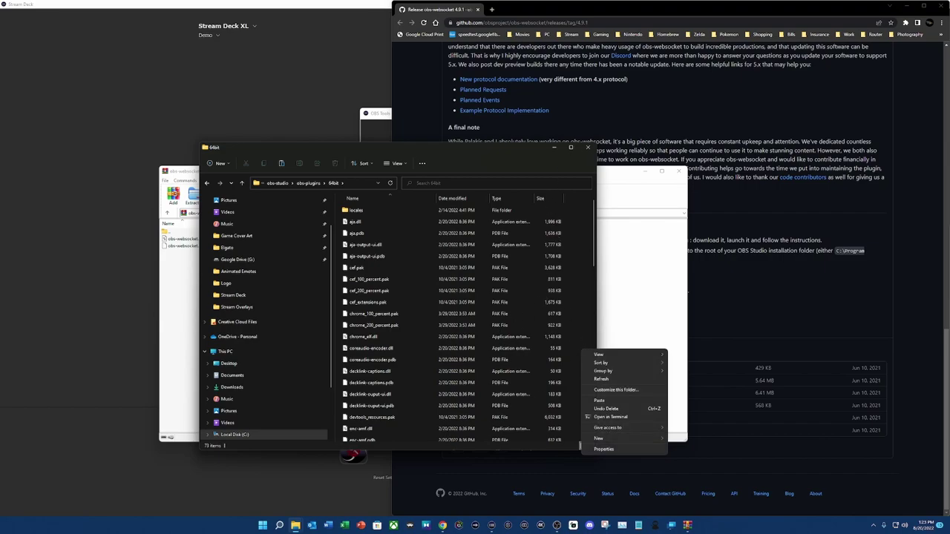
pyautogui.click(588, 147)
# Step: Close WinRAR and Chrome, link the OBS Tools setup to its Server Info step, and bring up OBS Studio
pyautogui.click(679, 172)
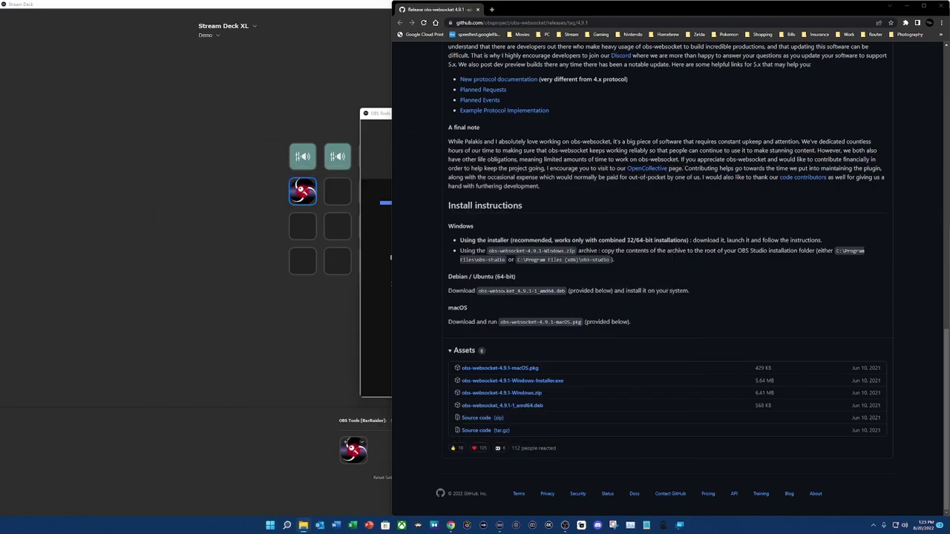
pyautogui.click(940, 6)
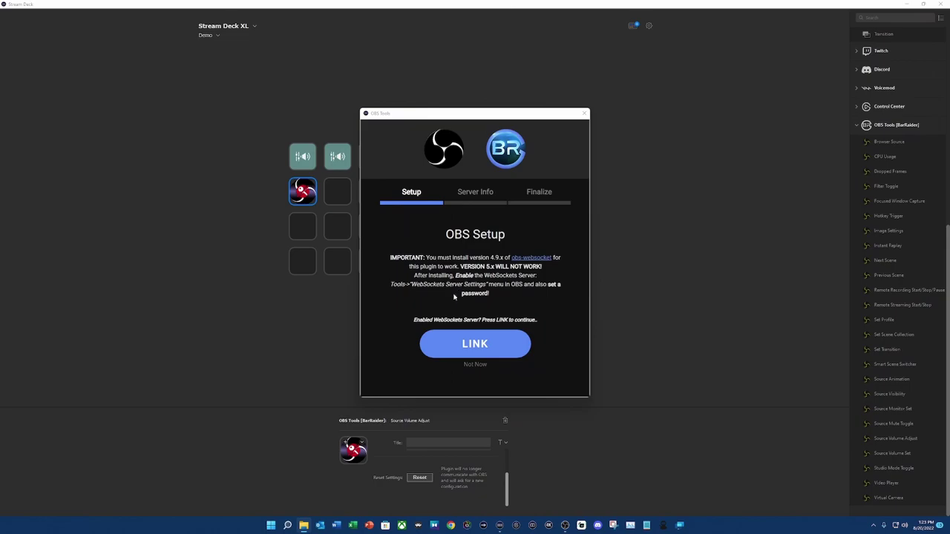
pyautogui.click(462, 353)
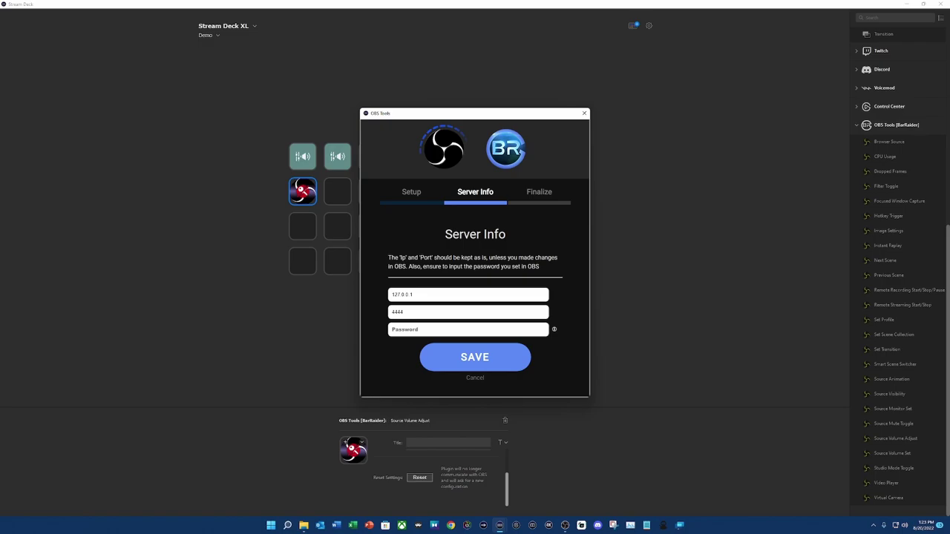
pyautogui.click(565, 526)
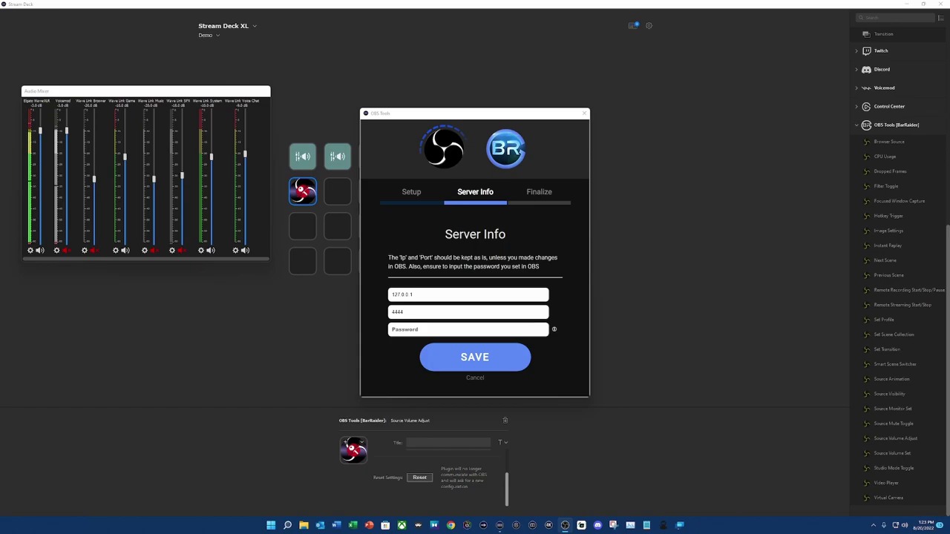
# Step: Copy OBS's WebSocket server password into OBS Tools so it reports Plugin Configured
pyautogui.moveTo(0, 245); pyautogui.dragTo(203, 288)
pyautogui.doubleClick(246, 324)
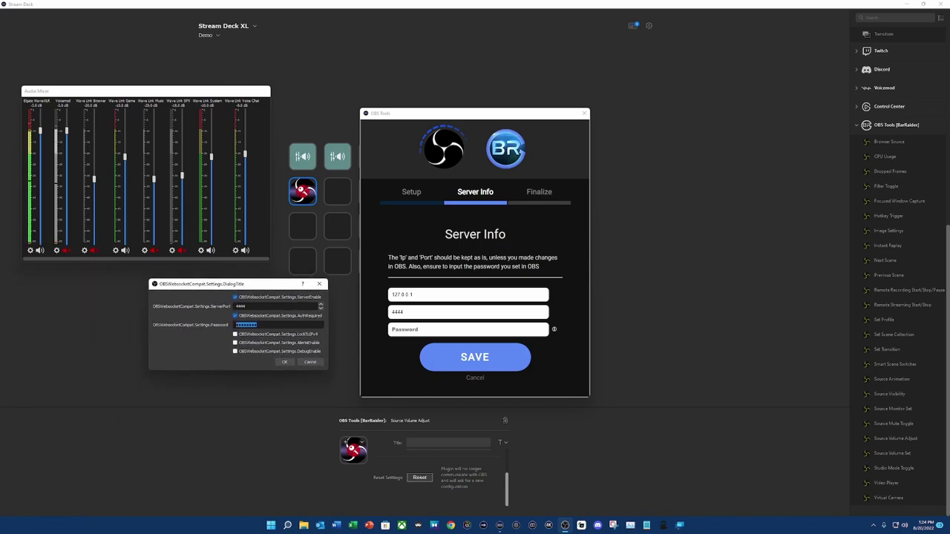
pyautogui.press('End')
pyautogui.moveTo(444, 117); pyautogui.dragTo(55, 238)
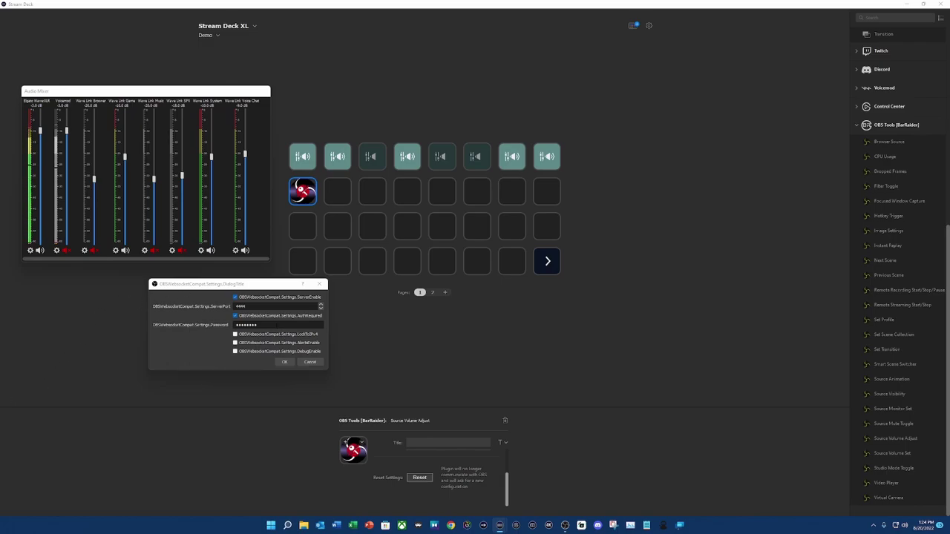
pyautogui.doubleClick(276, 324)
pyautogui.press('BackSpace')
pyautogui.moveTo(198, 286); pyautogui.dragTo(140, 299)
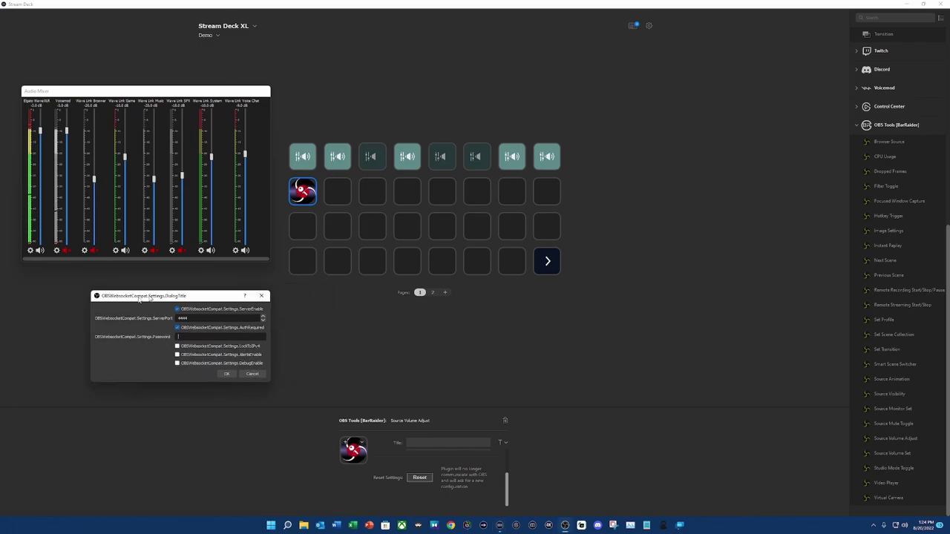
pyautogui.press('Return')
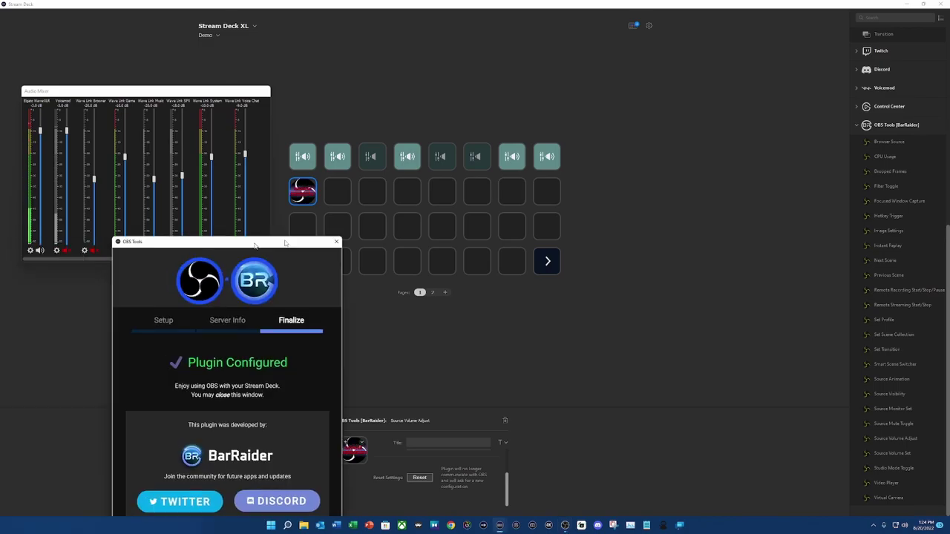
# Step: Dismiss the OBS Tools setup window and target Elgato Wave:XLR, keeping the volume step at +5
pyautogui.moveTo(255, 245); pyautogui.dragTo(454, 161)
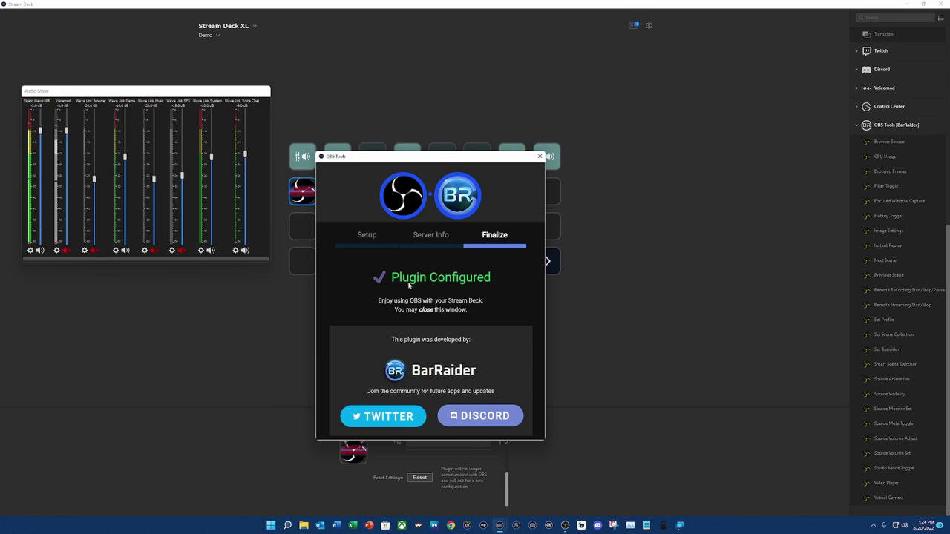
pyautogui.click(539, 156)
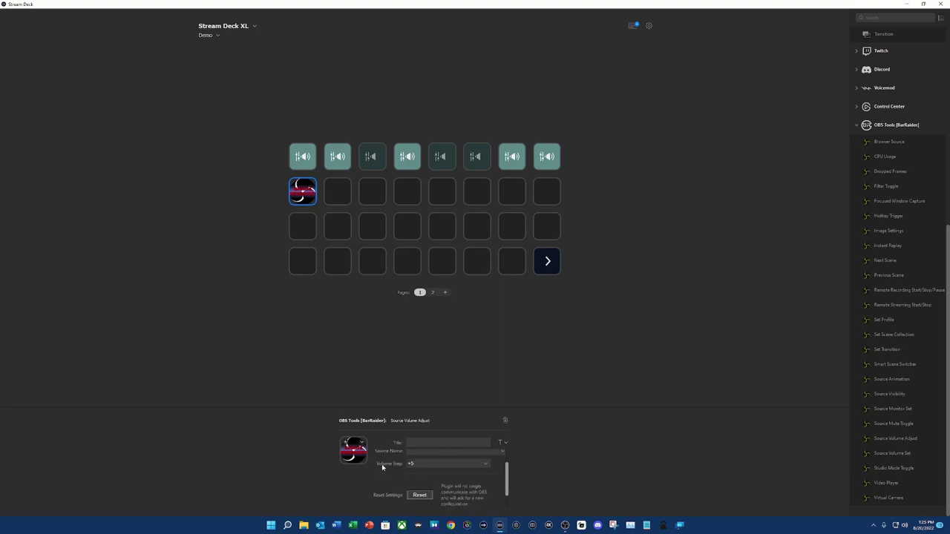
pyautogui.click(415, 450)
pyautogui.scroll(-1, 461, 405)
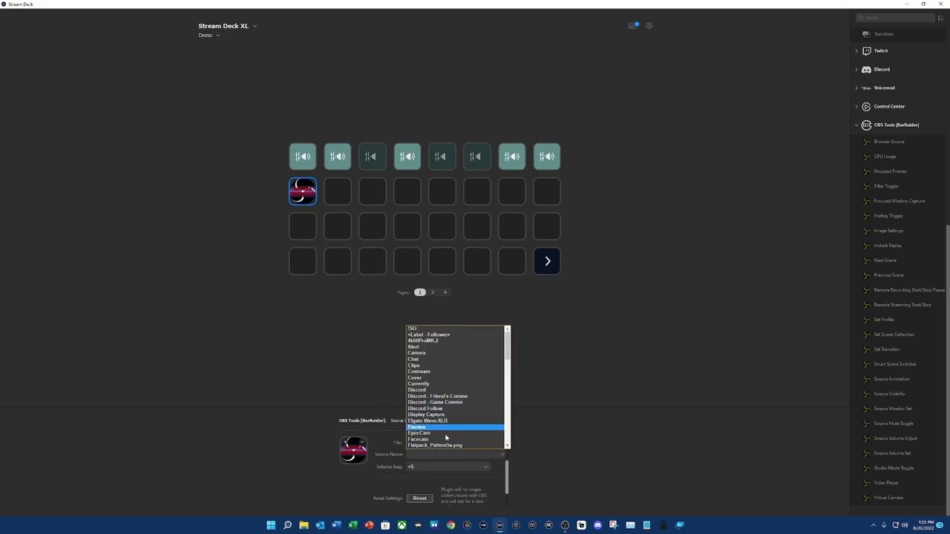
pyautogui.scroll(1, 443, 393)
pyautogui.scroll(-1, 438, 421)
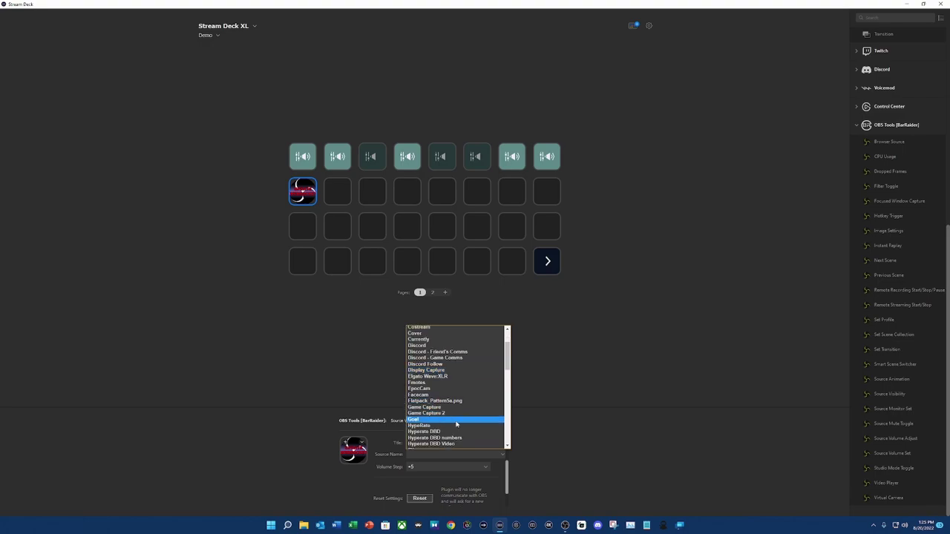
pyautogui.click(454, 377)
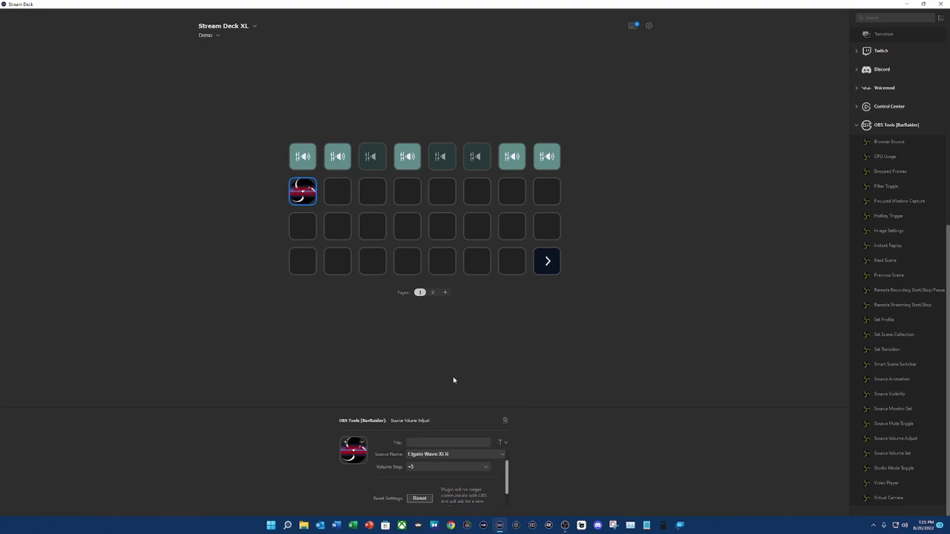
pyautogui.click(429, 468)
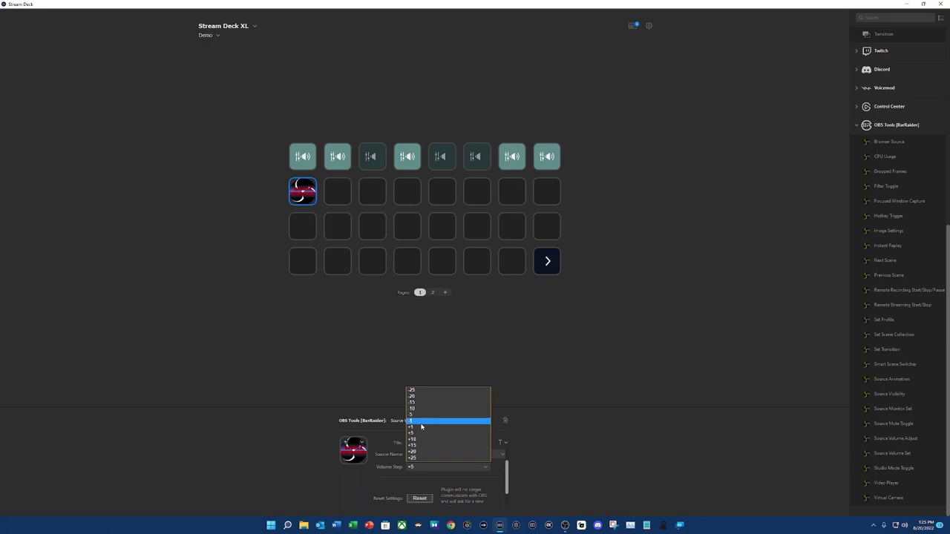
pyautogui.click(419, 434)
# Step: Paste a copy of the volume key below it and change the upper key's step to +1
pyautogui.rightClick(312, 194)
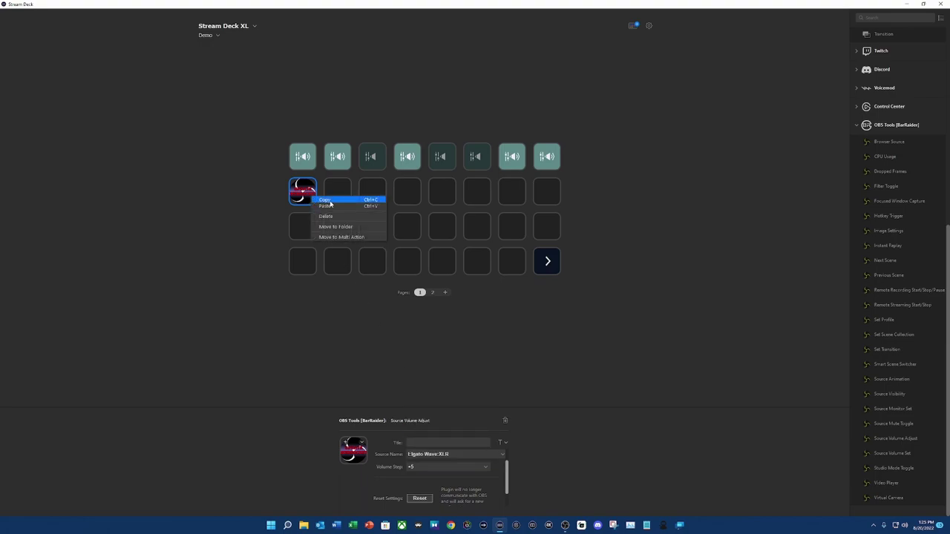
pyautogui.click(320, 198)
pyautogui.click(304, 221)
pyautogui.rightClick(304, 221)
pyautogui.click(310, 220)
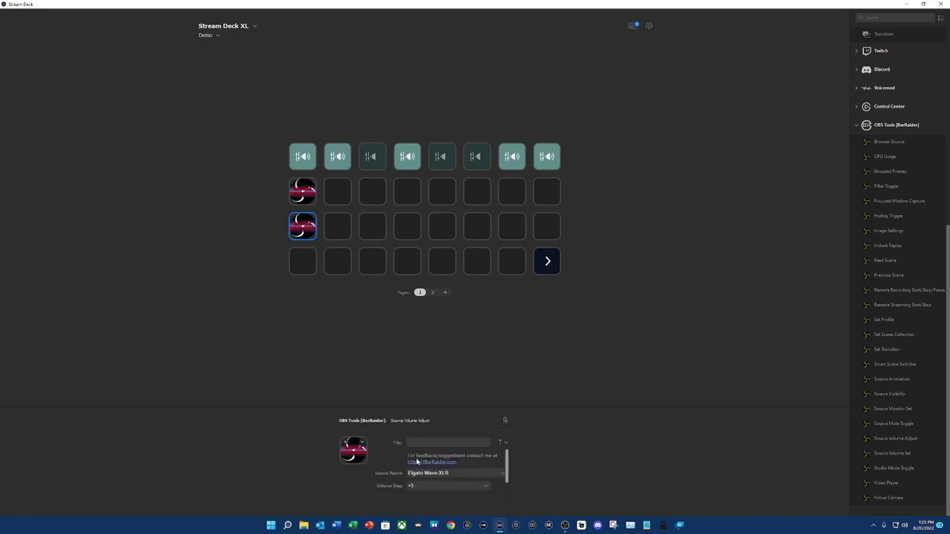
pyautogui.click(424, 486)
pyautogui.click(303, 192)
pyautogui.click(424, 487)
pyautogui.click(418, 450)
pyautogui.click(309, 230)
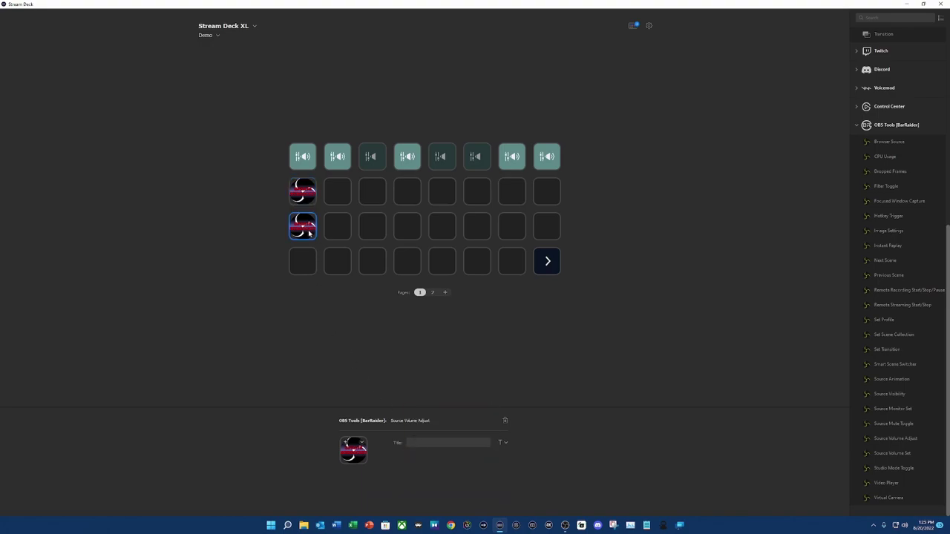
pyautogui.click(310, 190)
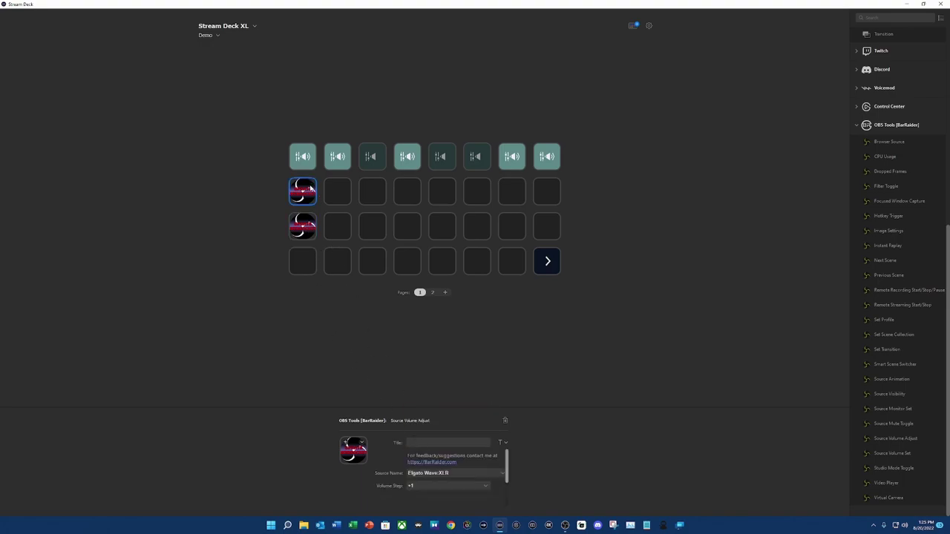
# Step: Paste the +1 volume key into every remaining slot of row two
pyautogui.rightClick(310, 193)
pyautogui.click(319, 196)
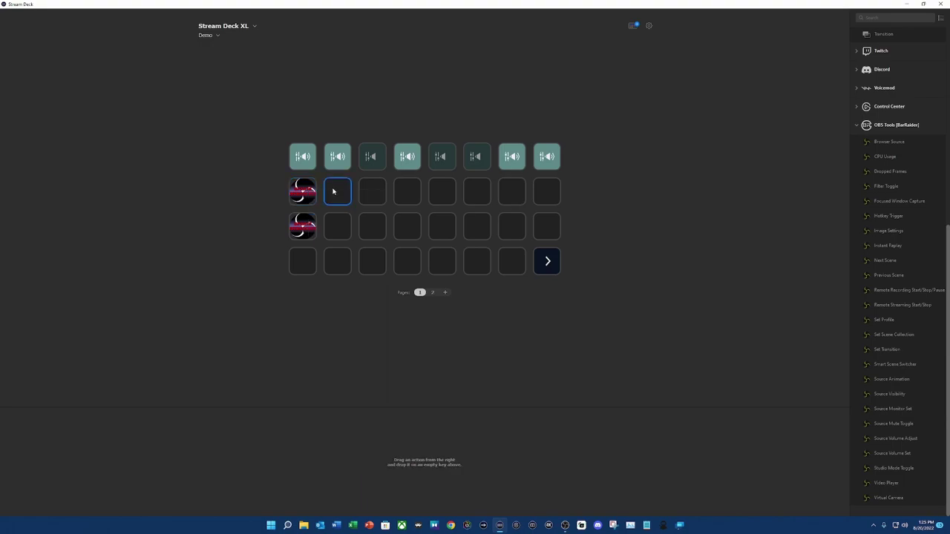
pyautogui.rightClick(334, 191)
pyautogui.click(346, 196)
pyautogui.rightClick(377, 191)
pyautogui.click(380, 194)
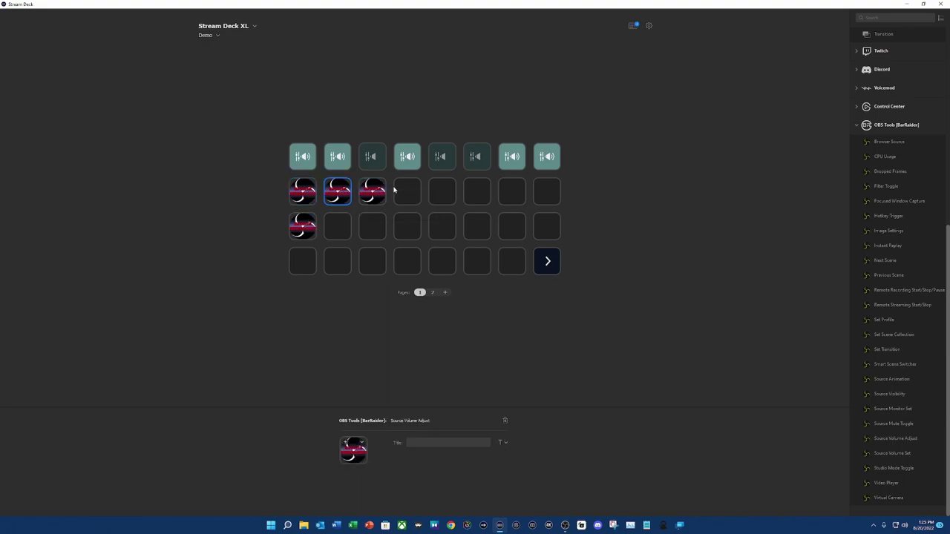
pyautogui.rightClick(407, 192)
pyautogui.click(410, 195)
pyautogui.rightClick(449, 193)
pyautogui.click(449, 194)
pyautogui.rightClick(475, 192)
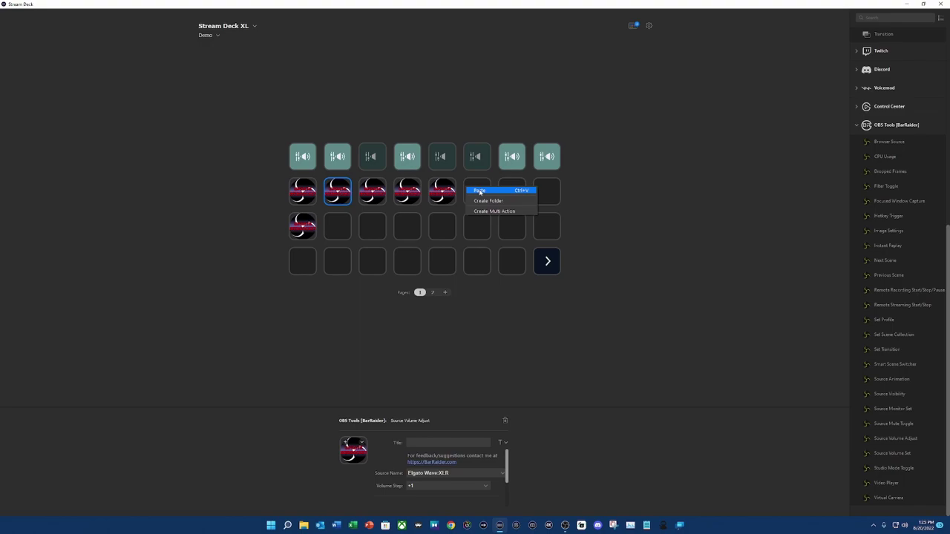
pyautogui.click(479, 194)
pyautogui.rightClick(509, 191)
pyautogui.click(520, 194)
pyautogui.rightClick(546, 187)
pyautogui.click(553, 191)
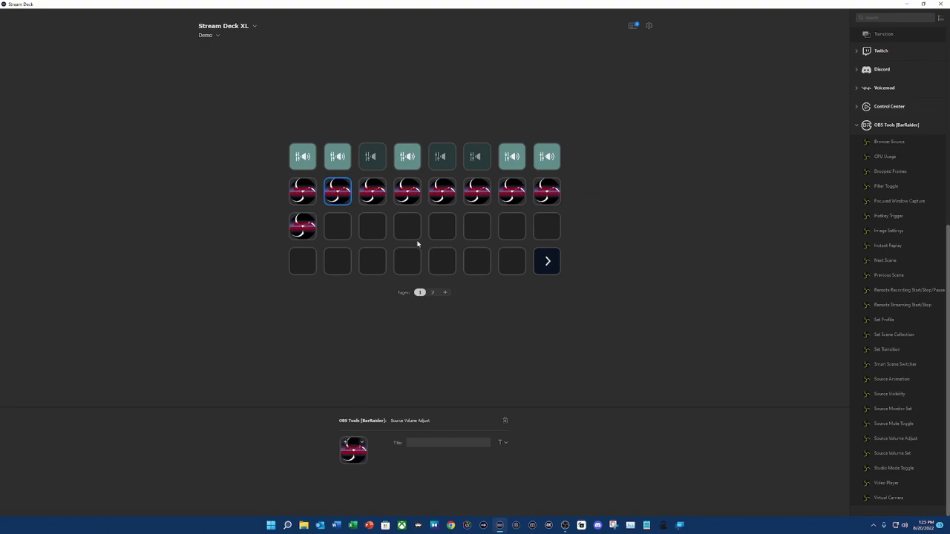
# Step: Copy the row-three volume key into every remaining slot of row three
pyautogui.click(339, 227)
pyautogui.click(308, 227)
pyautogui.rightClick(310, 227)
pyautogui.click(314, 229)
pyautogui.rightClick(339, 226)
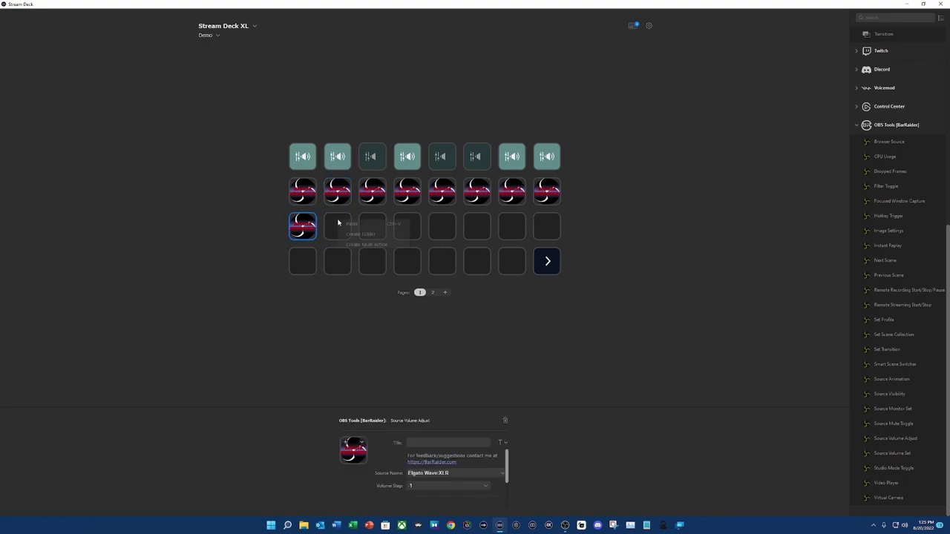
pyautogui.click(343, 229)
pyautogui.rightClick(375, 231)
pyautogui.click(379, 233)
pyautogui.rightClick(402, 223)
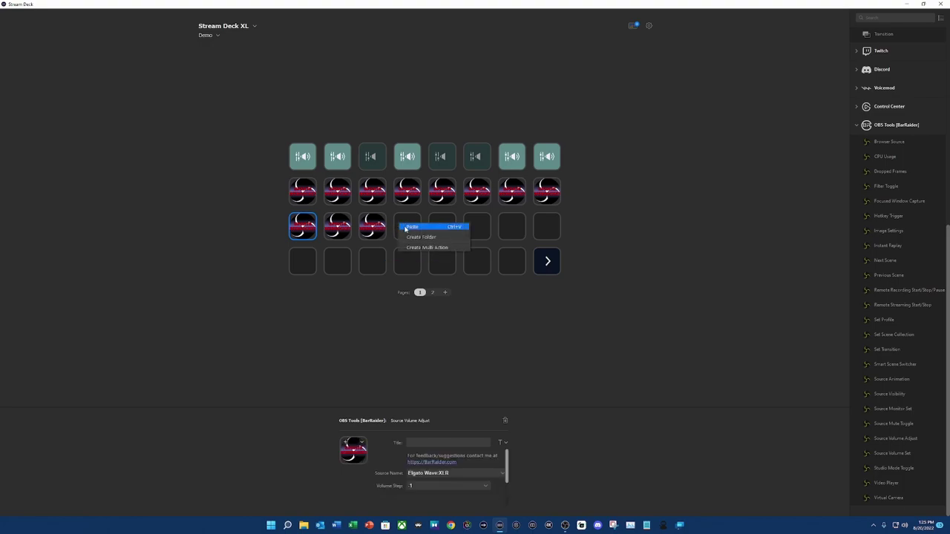
pyautogui.click(408, 225)
pyautogui.rightClick(433, 222)
pyautogui.click(447, 225)
pyautogui.rightClick(477, 224)
pyautogui.click(482, 227)
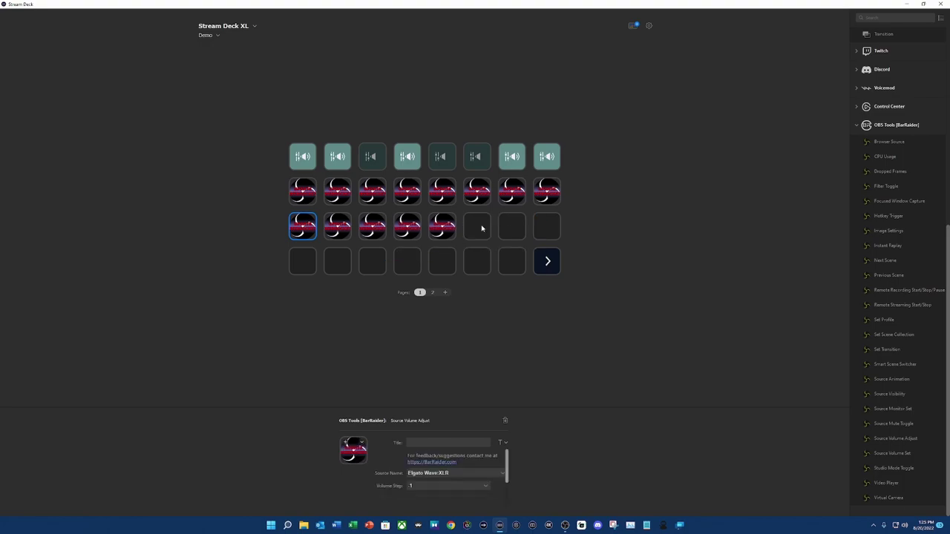
pyautogui.rightClick(512, 223)
pyautogui.click(515, 226)
pyautogui.rightClick(544, 223)
pyautogui.click(549, 226)
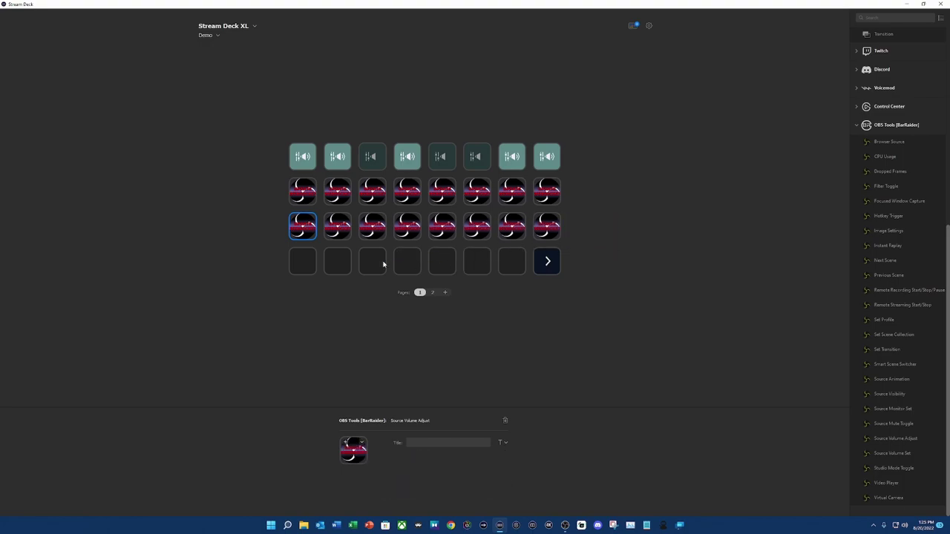
pyautogui.click(337, 165)
# Step: Set the second column's volume-up and volume-down keys to the Voicemod source
pyautogui.click(336, 189)
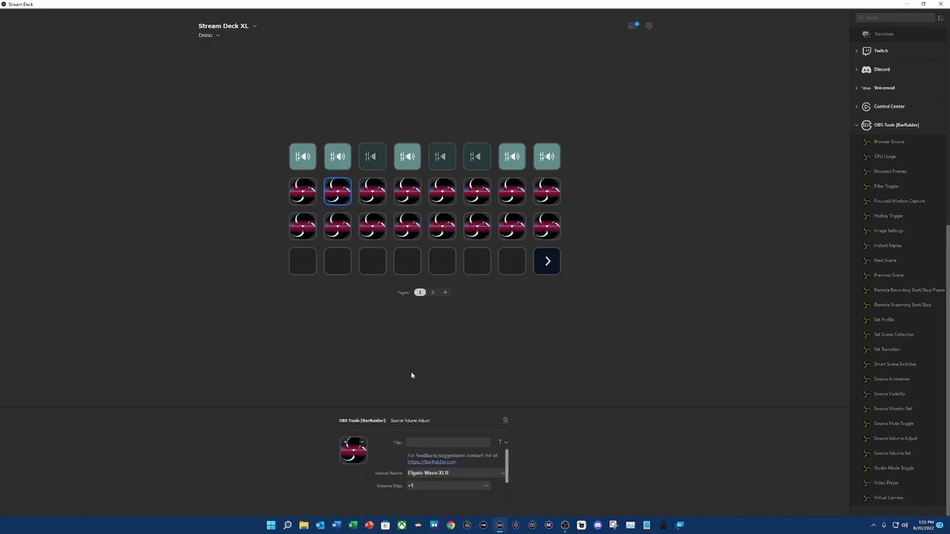
pyautogui.click(438, 475)
pyautogui.scroll(-10, 441, 438)
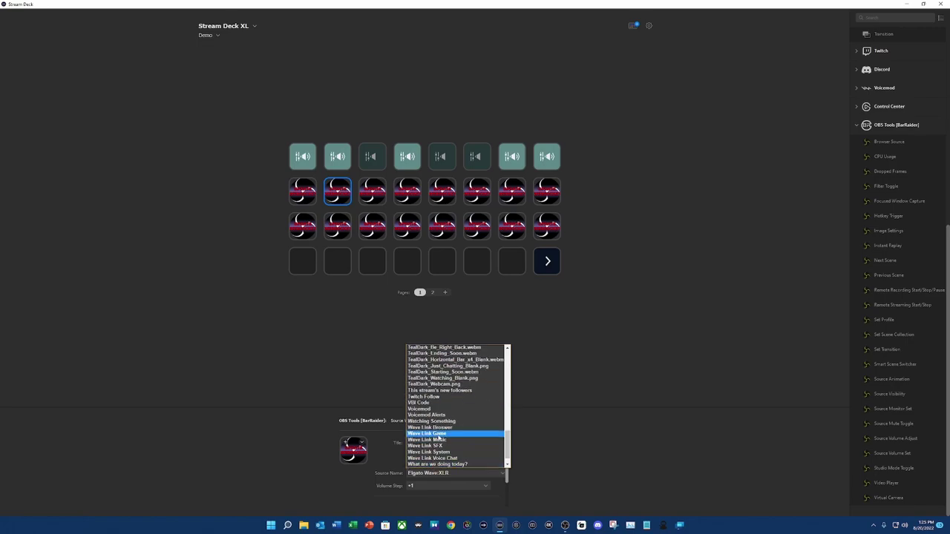
pyautogui.click(420, 397)
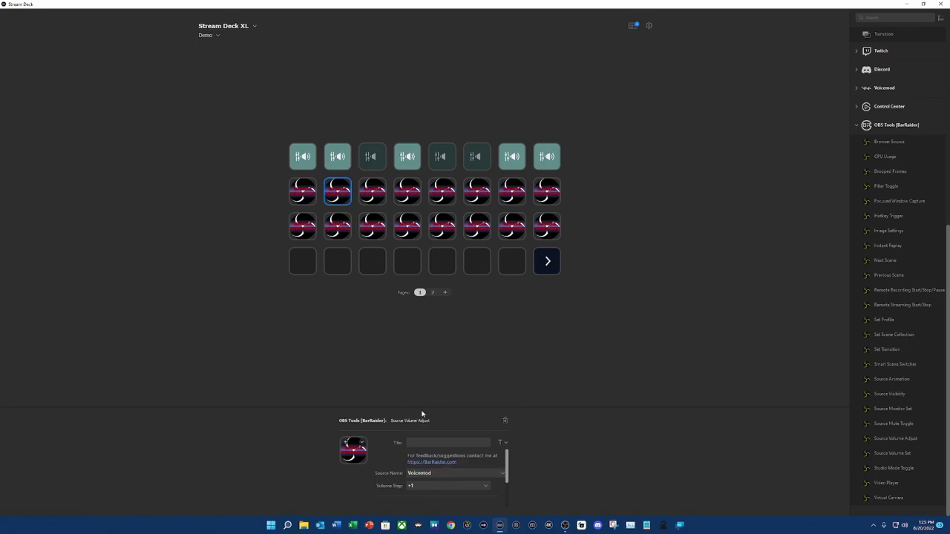
pyautogui.click(336, 226)
pyautogui.click(433, 475)
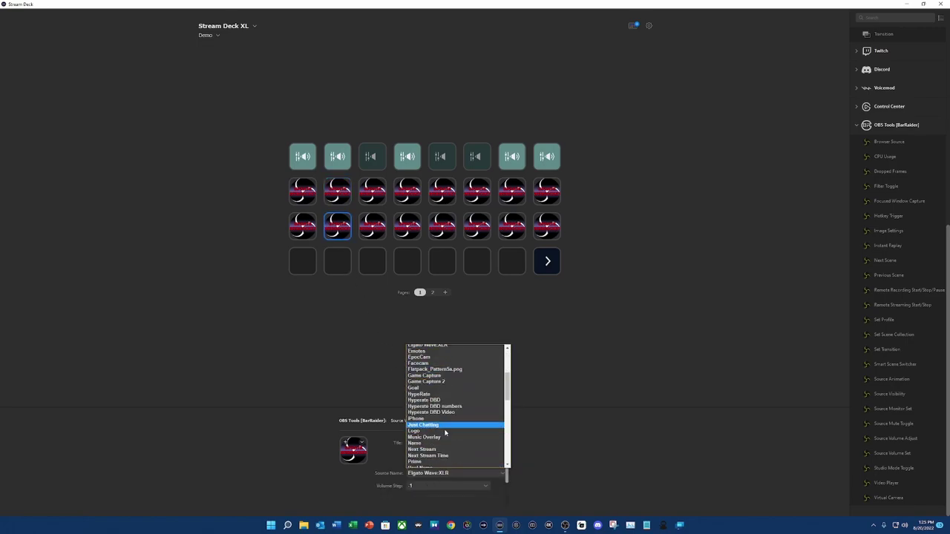
pyautogui.scroll(-8, 441, 453)
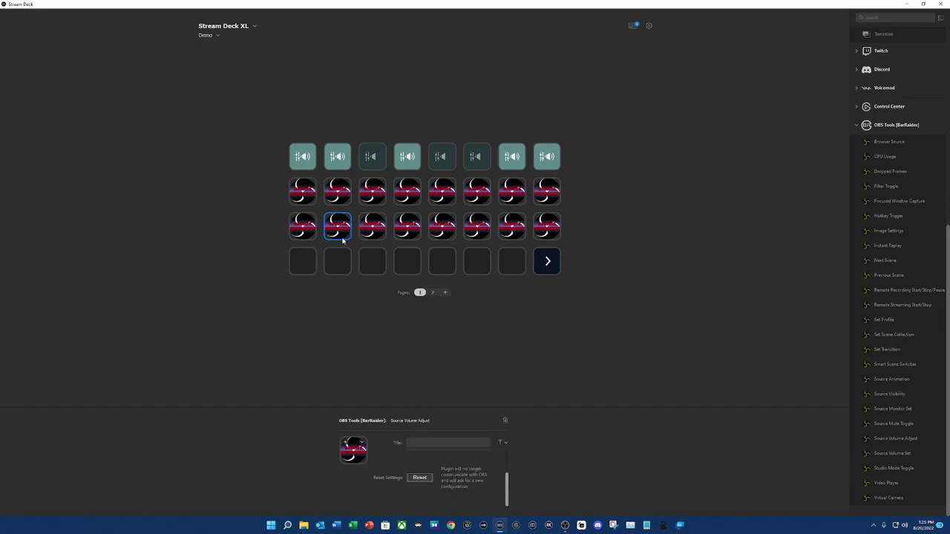
pyautogui.scroll(4, 408, 461)
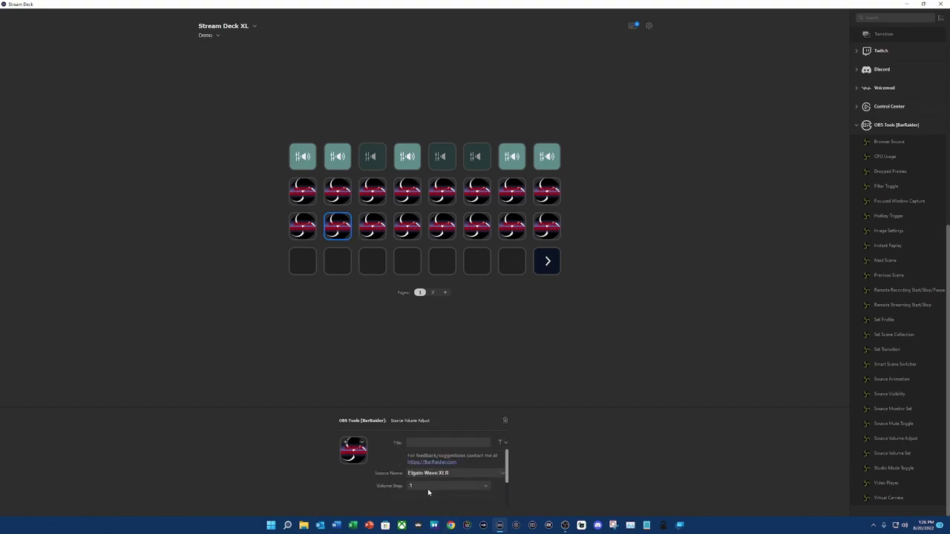
pyautogui.click(435, 475)
pyautogui.scroll(-10, 435, 460)
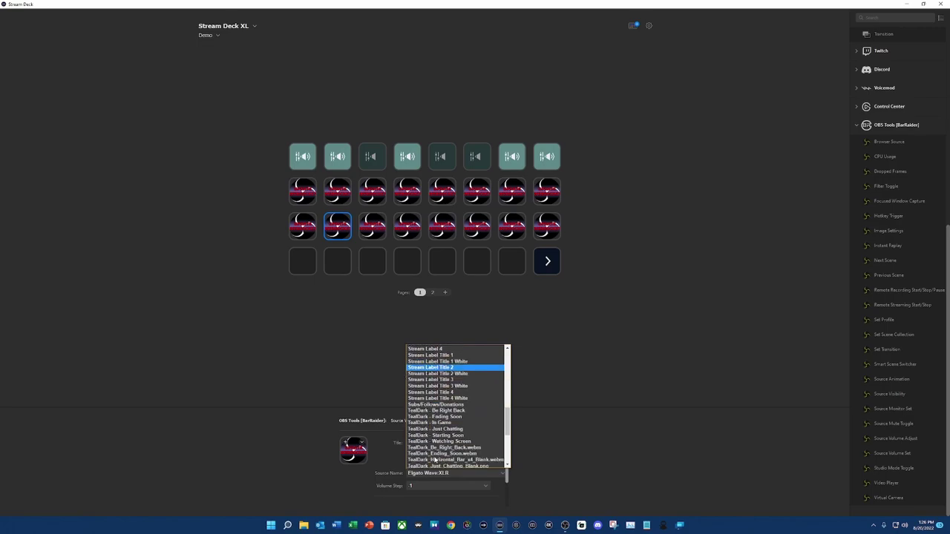
pyautogui.scroll(-3, 435, 461)
pyautogui.click(428, 395)
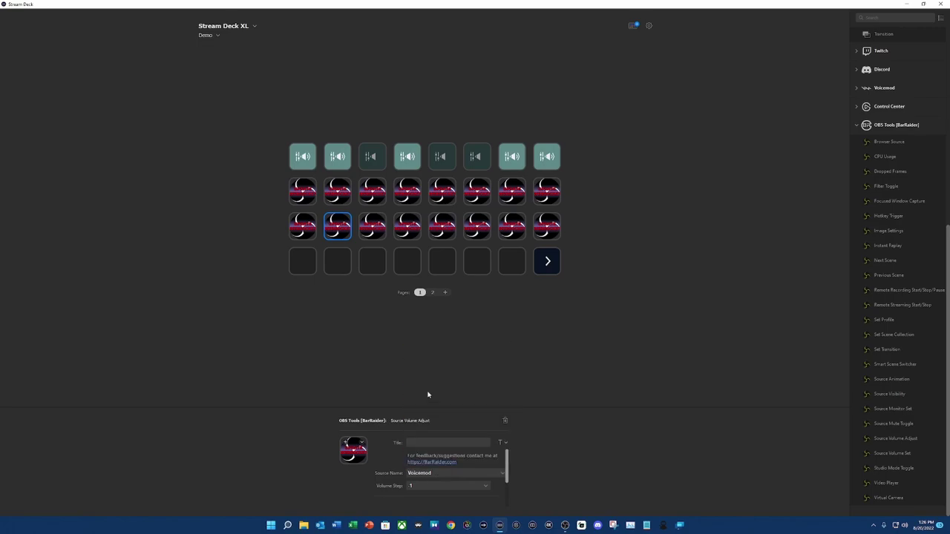
# Step: Set the third column's volume-up key to the Wave Link Browser source
pyautogui.click(372, 156)
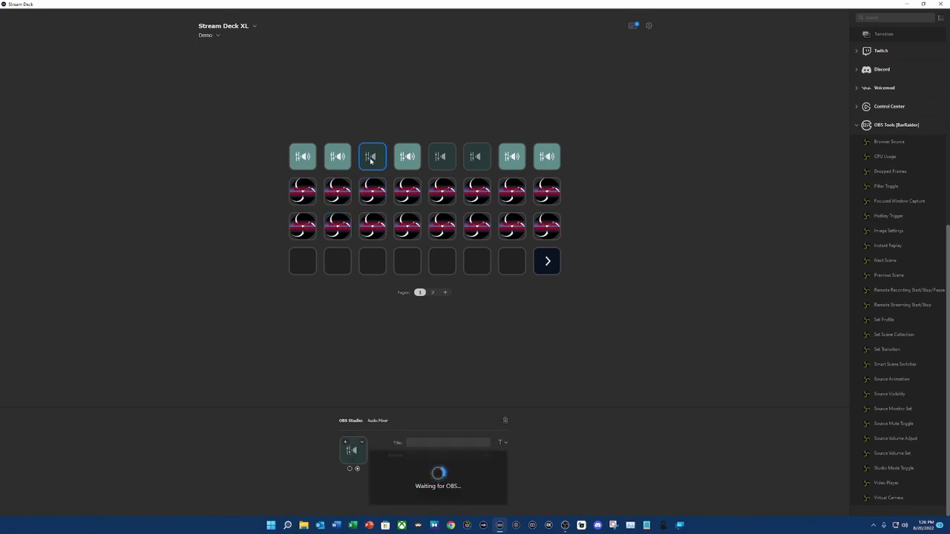
pyautogui.click(375, 196)
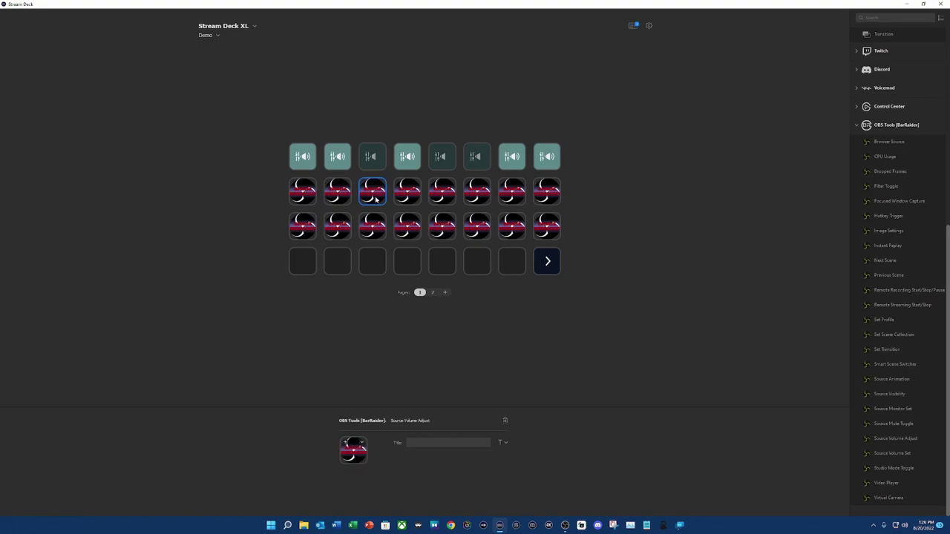
pyautogui.click(441, 474)
pyautogui.scroll(-5, 442, 462)
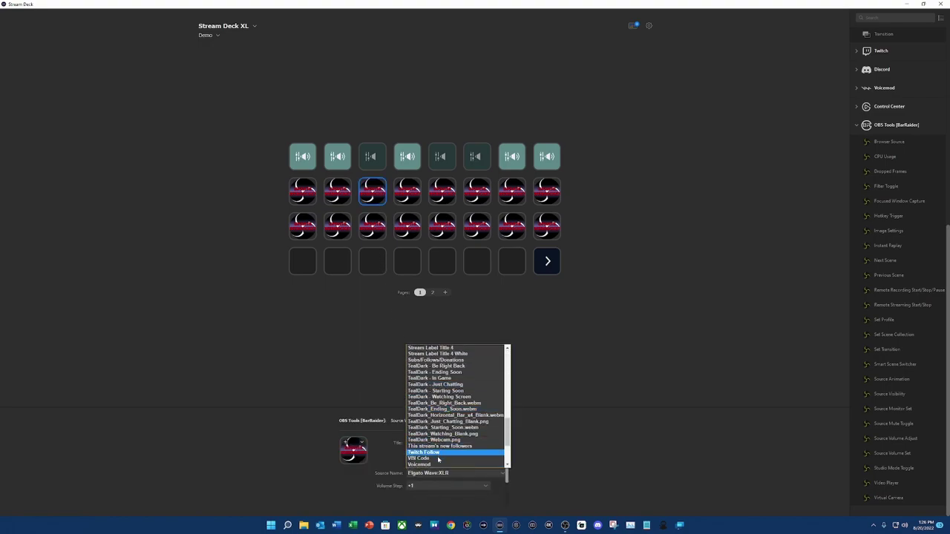
pyautogui.click(436, 428)
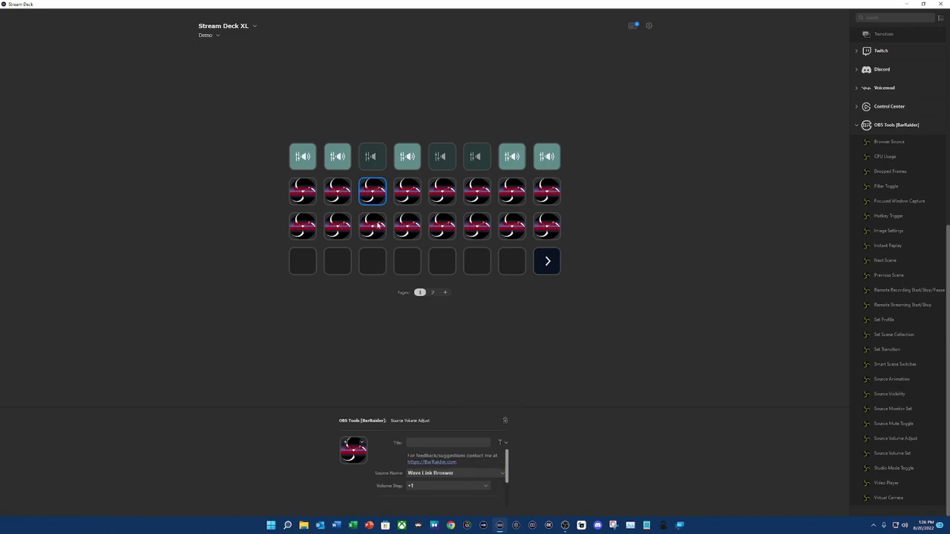
pyautogui.click(455, 475)
pyautogui.scroll(-5, 452, 445)
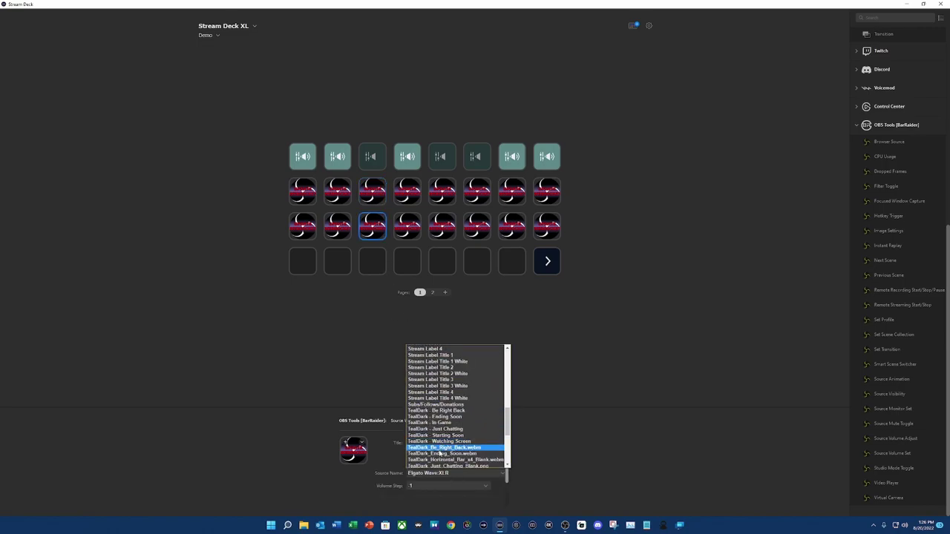
pyautogui.click(446, 474)
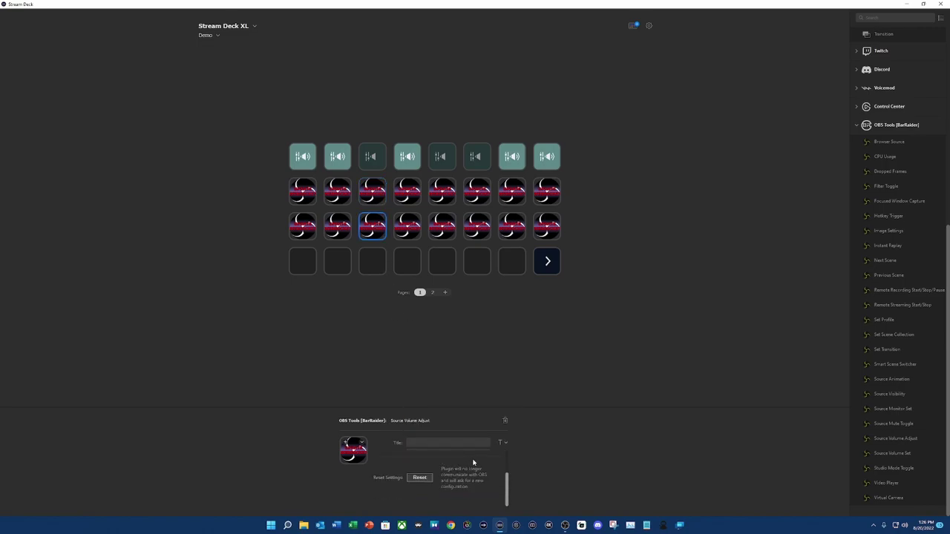
pyautogui.scroll(2, 473, 462)
pyautogui.scroll(-2, 473, 462)
pyautogui.scroll(2, 473, 463)
pyautogui.click(455, 473)
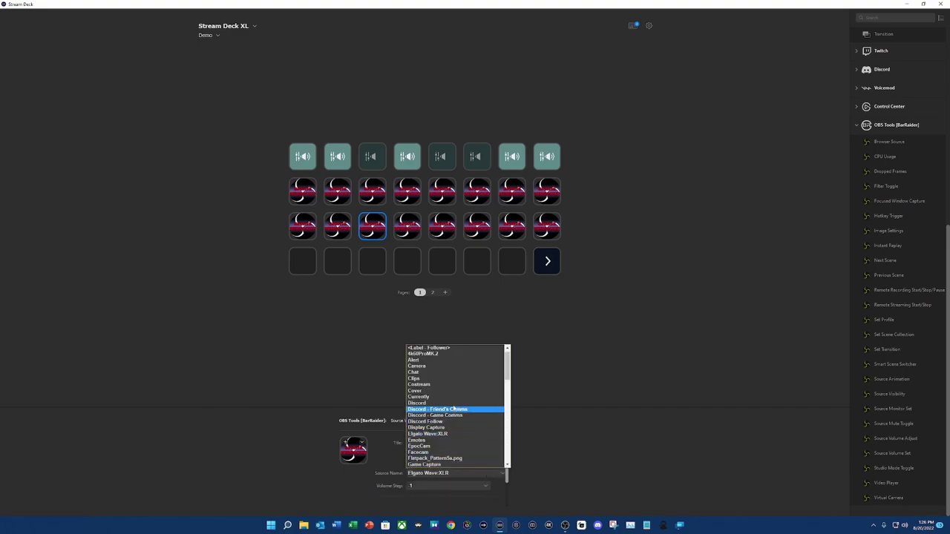
pyautogui.scroll(-15, 454, 409)
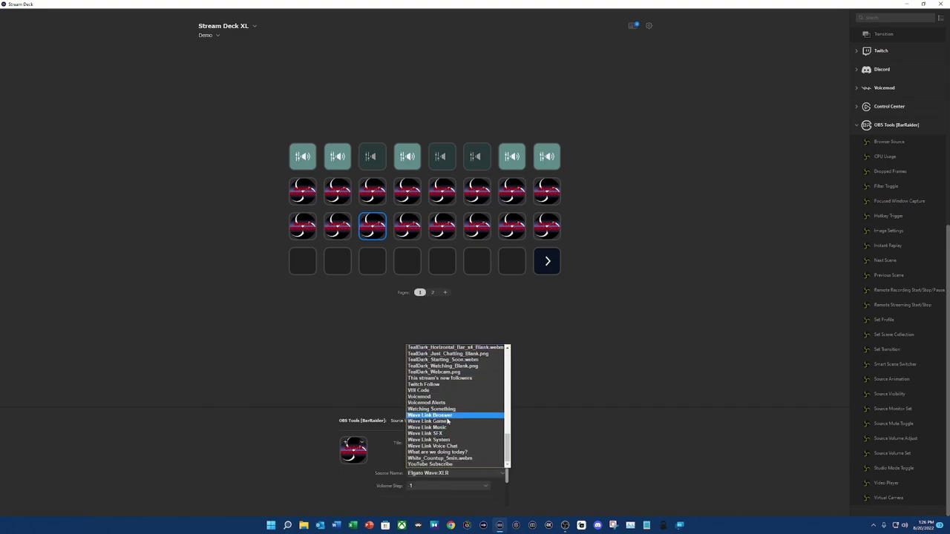
pyautogui.click(446, 416)
# Step: Set the fourth column's volume-up and volume-down keys to Wave Link Game
pyautogui.click(407, 160)
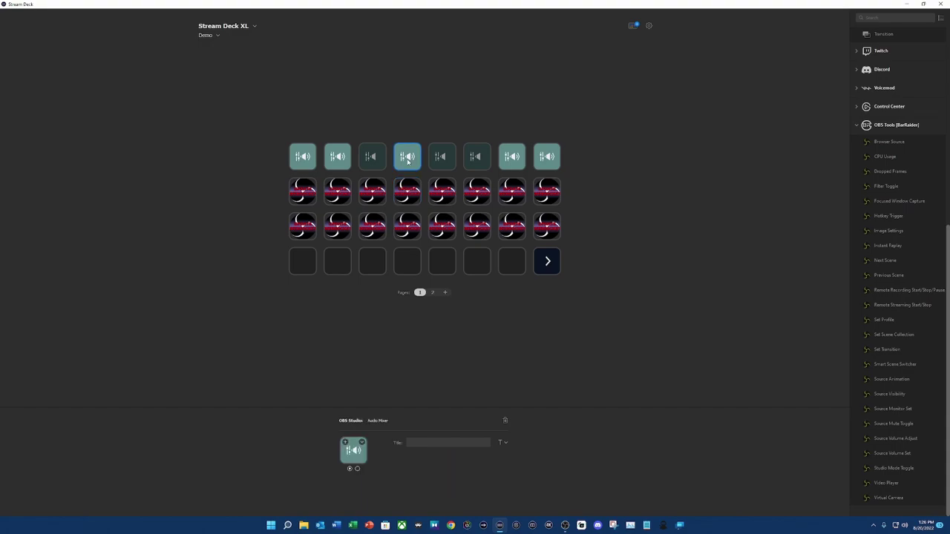
pyautogui.click(407, 191)
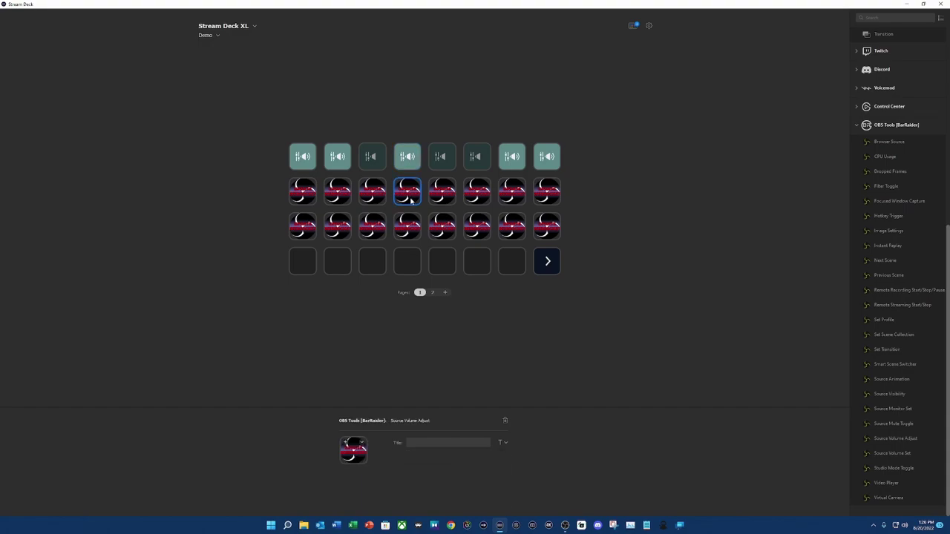
pyautogui.click(450, 473)
pyautogui.scroll(-10, 466, 413)
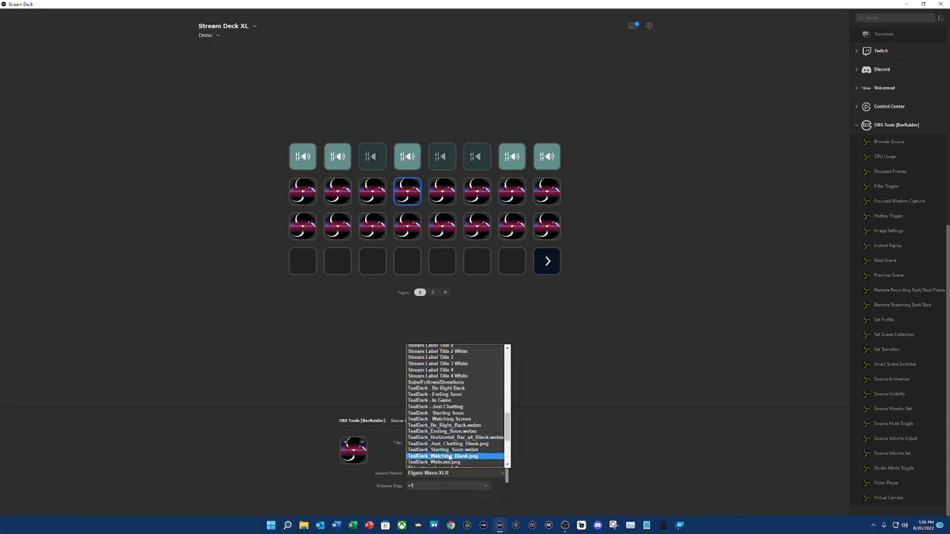
pyautogui.click(446, 444)
pyautogui.click(407, 227)
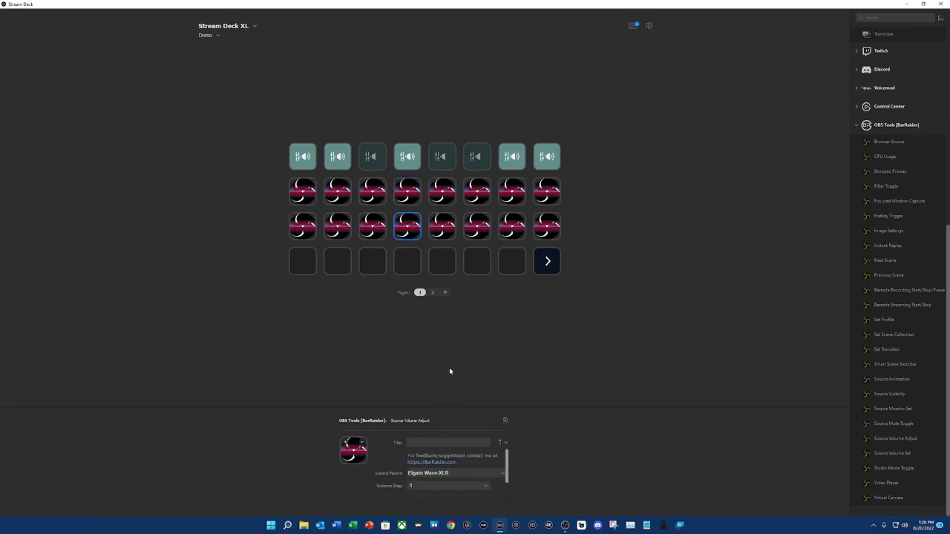
pyautogui.click(454, 479)
pyautogui.scroll(-10, 449, 416)
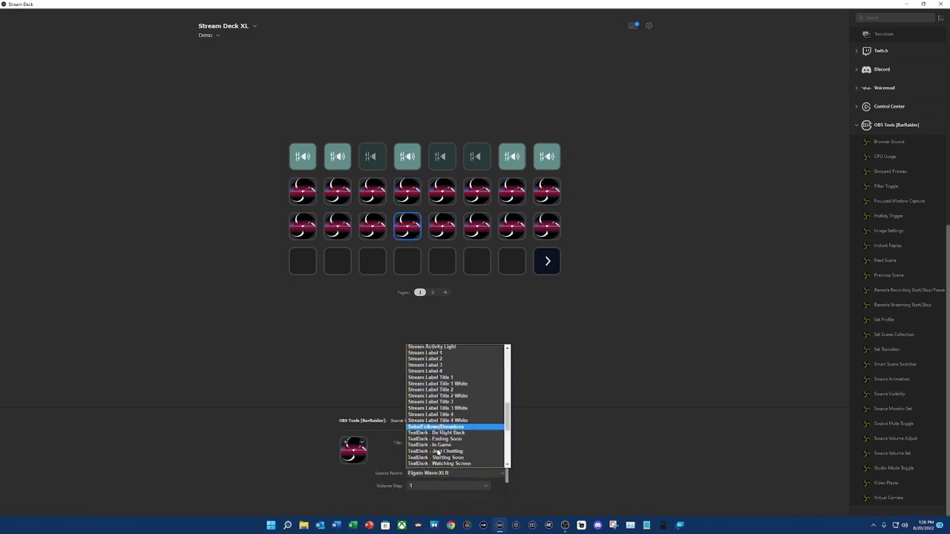
pyautogui.scroll(-5, 438, 457)
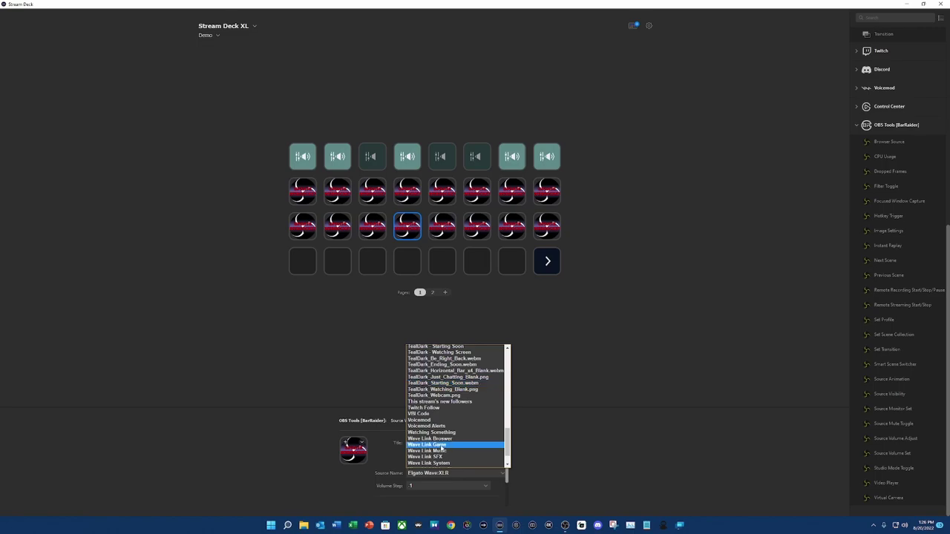
pyautogui.click(441, 444)
# Step: Set the fifth column's volume-up and volume-down keys to Wave Link Music and verify them
pyautogui.click(442, 167)
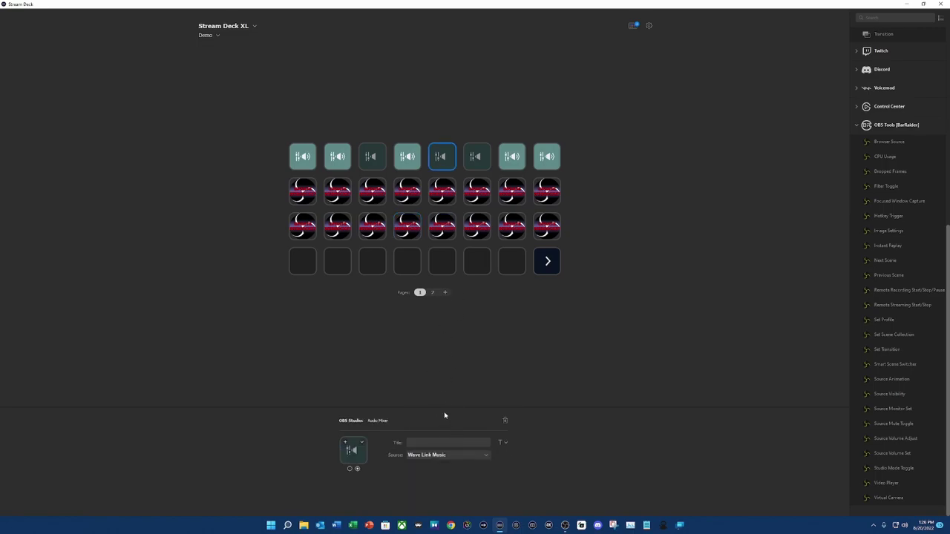
pyautogui.click(444, 194)
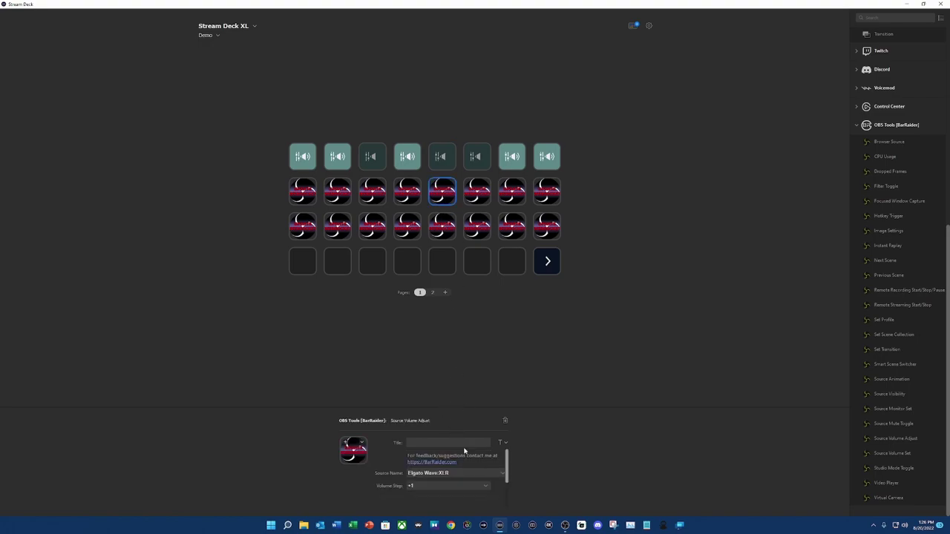
pyautogui.click(462, 476)
pyautogui.scroll(-8, 444, 446)
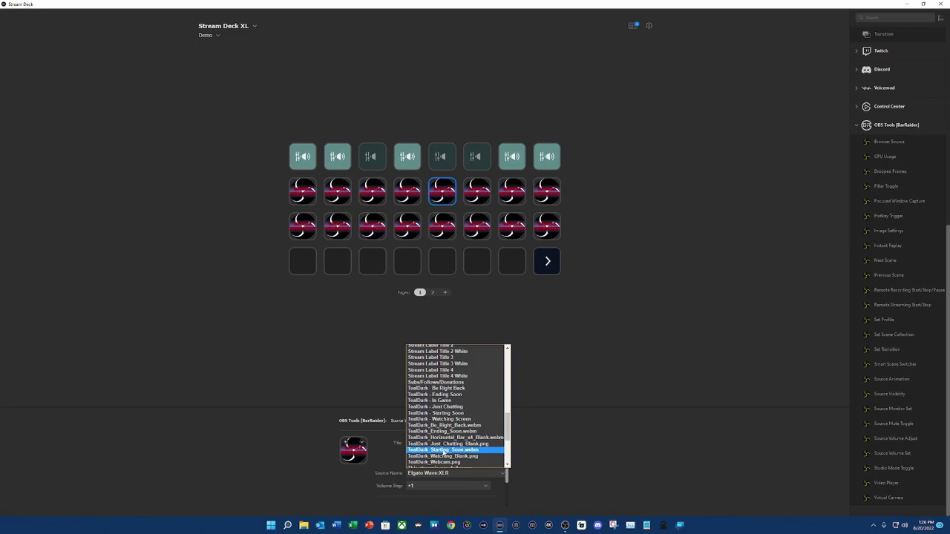
pyautogui.click(444, 446)
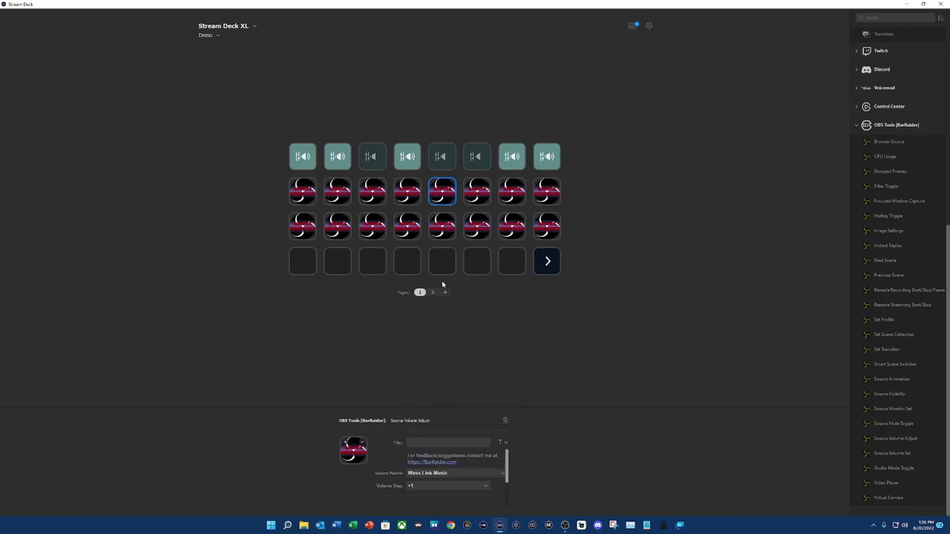
pyautogui.click(443, 226)
pyautogui.click(465, 476)
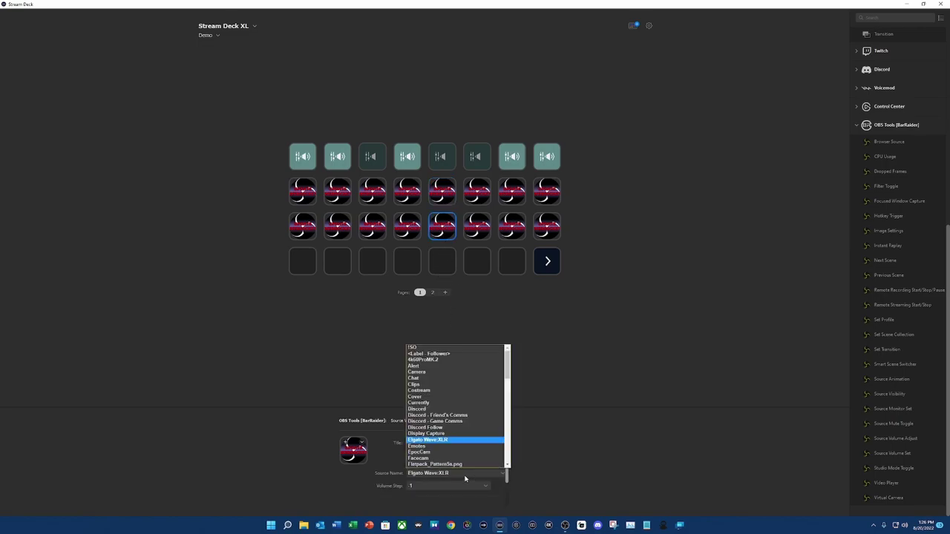
pyautogui.scroll(-10, 461, 440)
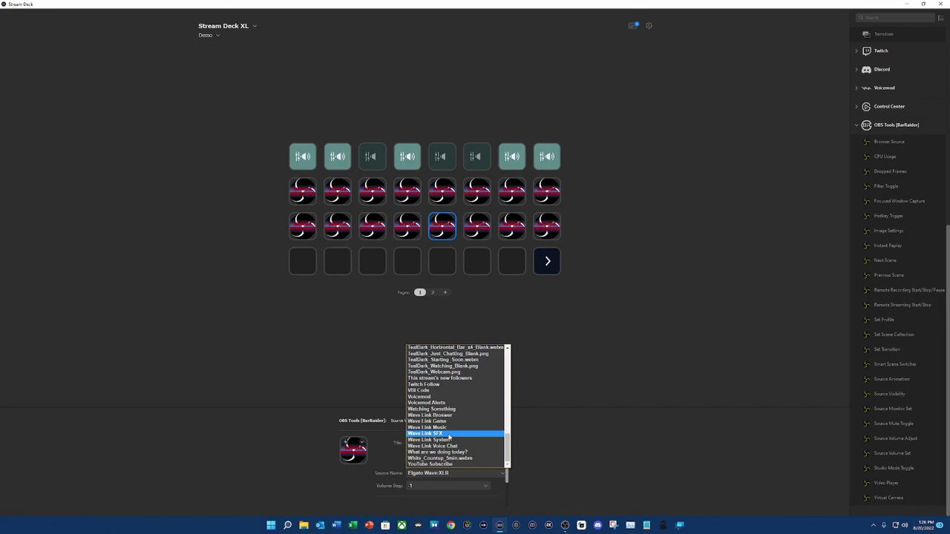
pyautogui.click(449, 429)
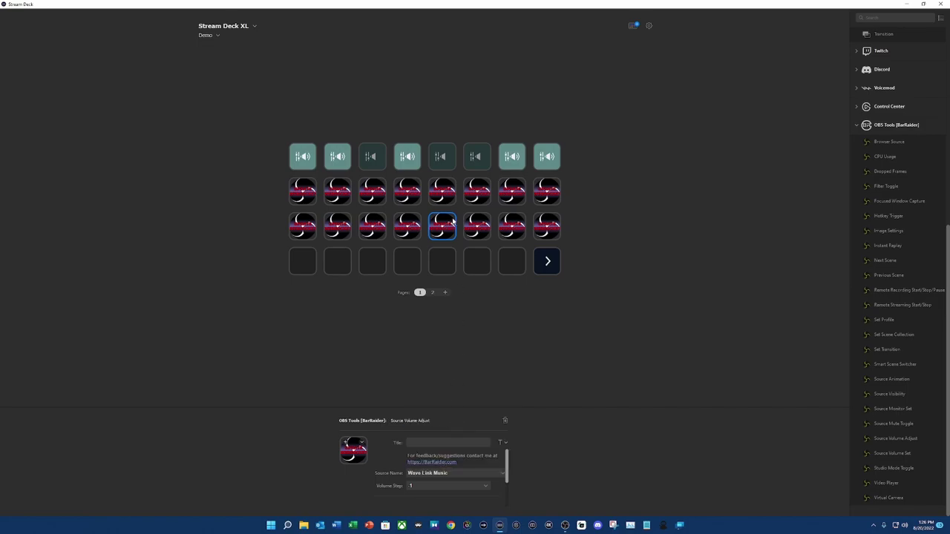
pyautogui.click(442, 158)
pyautogui.click(443, 185)
pyautogui.click(443, 225)
pyautogui.click(474, 163)
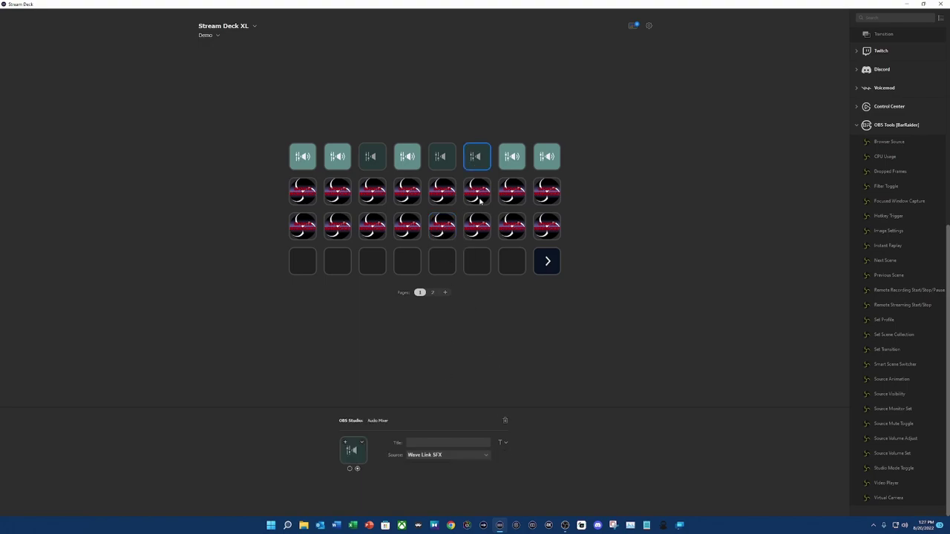
# Step: Set the sixth column's volume-up and volume-down keys to Wave Link SFX
pyautogui.click(476, 199)
pyautogui.click(450, 473)
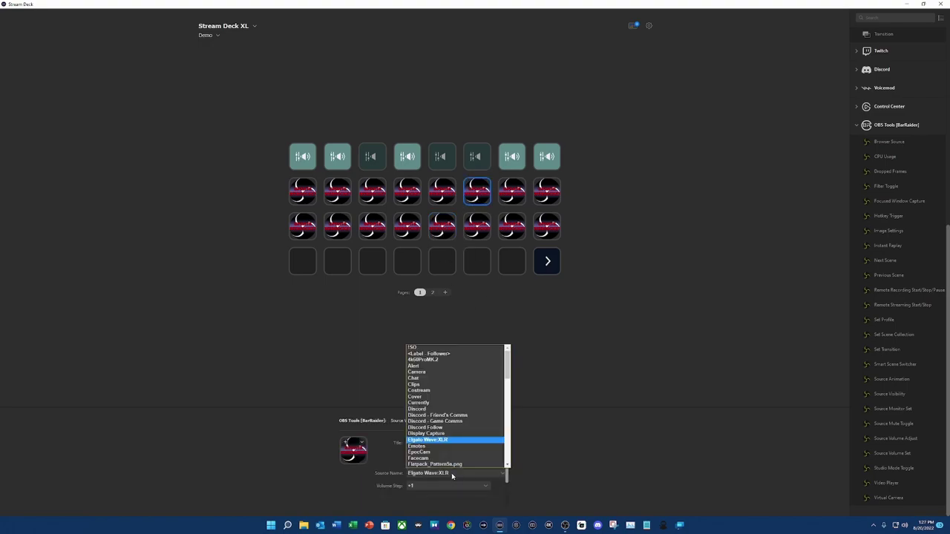
pyautogui.scroll(-10, 450, 464)
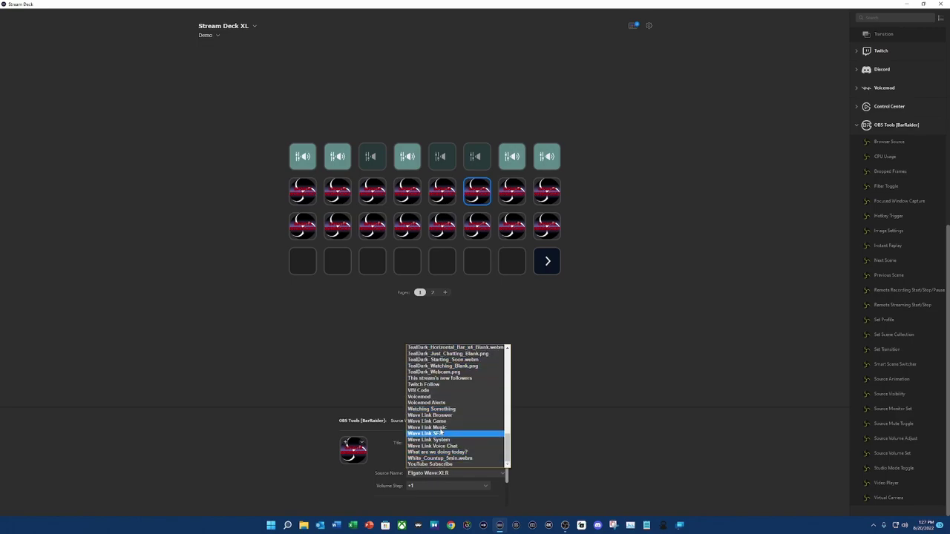
pyautogui.click(450, 434)
pyautogui.click(477, 229)
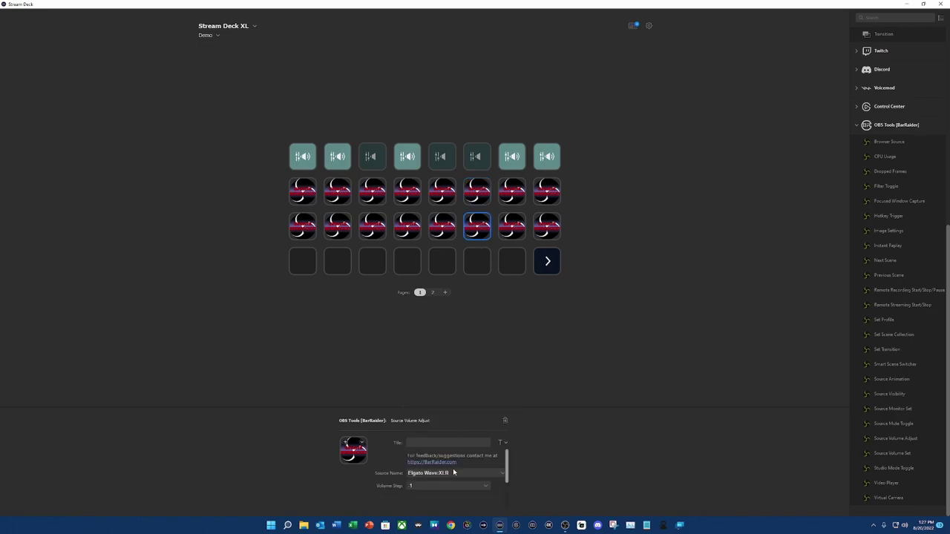
pyautogui.click(454, 474)
pyautogui.scroll(-10, 456, 445)
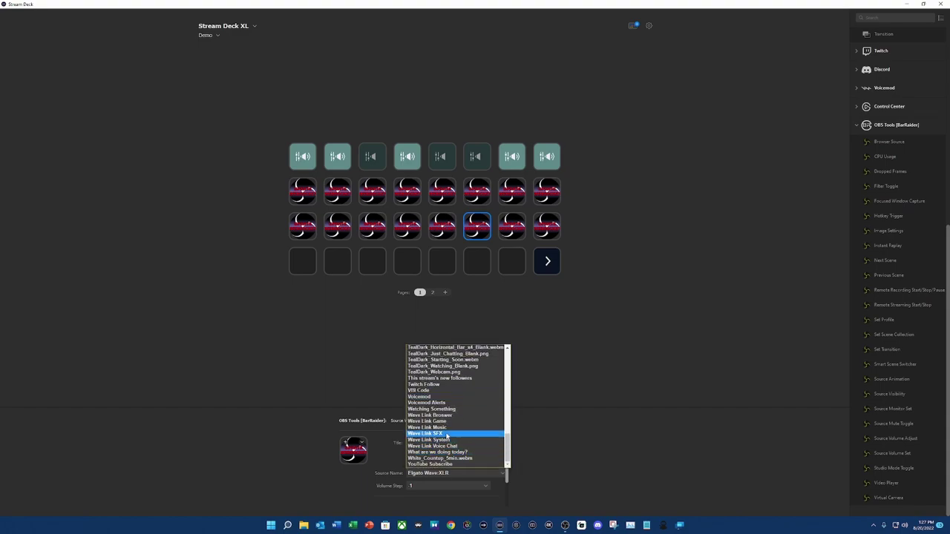
pyautogui.click(458, 433)
pyautogui.click(511, 165)
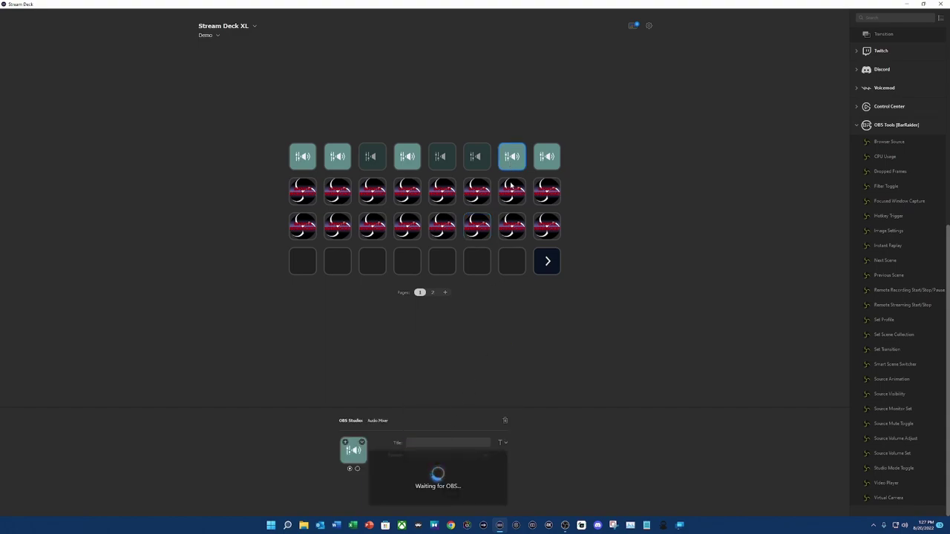
pyautogui.click(477, 196)
pyautogui.click(477, 229)
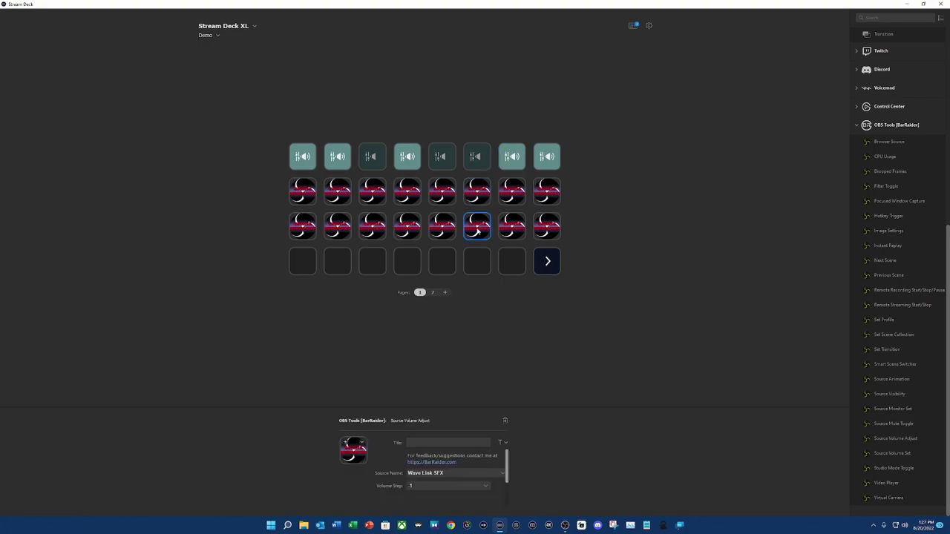
# Step: Set the seventh column's volume-up and volume-down keys to Wave Link System
pyautogui.click(511, 192)
pyautogui.click(509, 165)
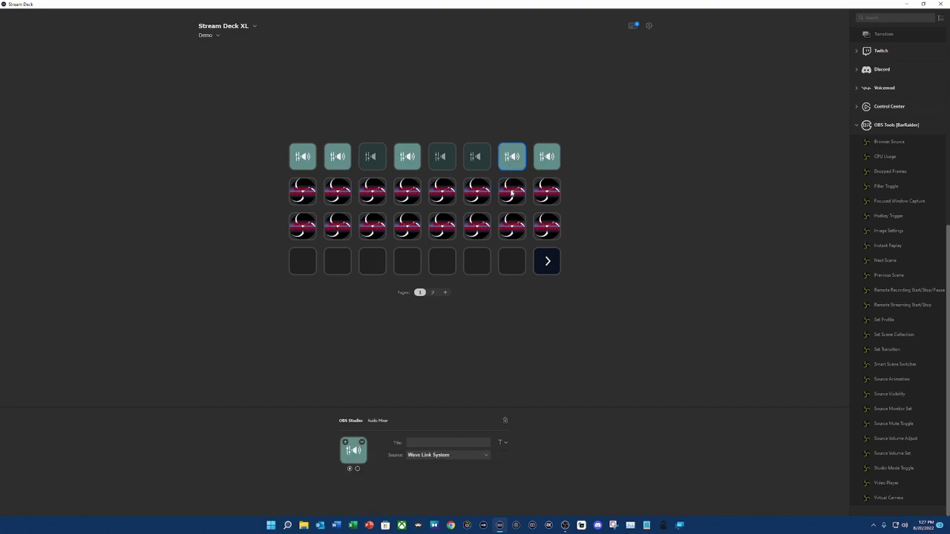
pyautogui.click(511, 192)
pyautogui.click(482, 474)
pyautogui.scroll(-10, 452, 446)
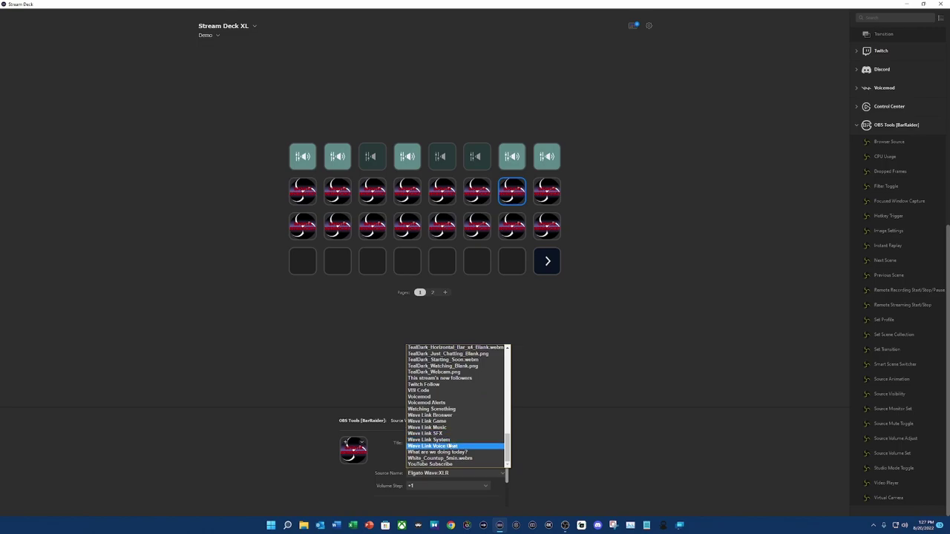
pyautogui.click(452, 441)
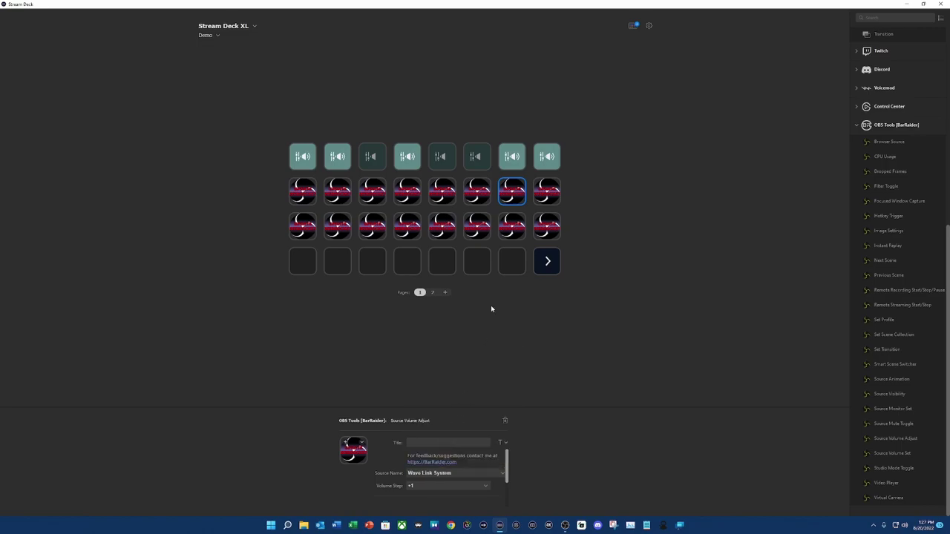
pyautogui.click(512, 226)
pyautogui.click(488, 475)
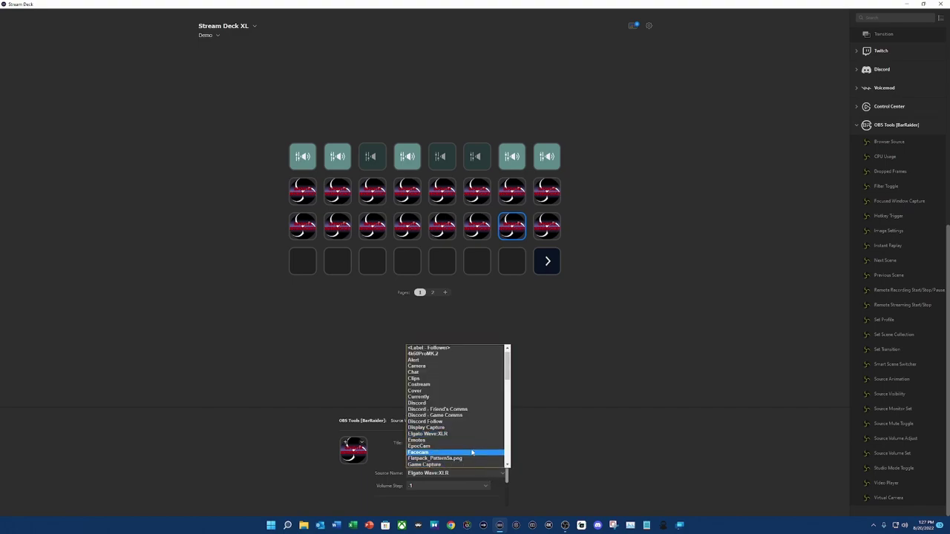
pyautogui.scroll(-10, 461, 431)
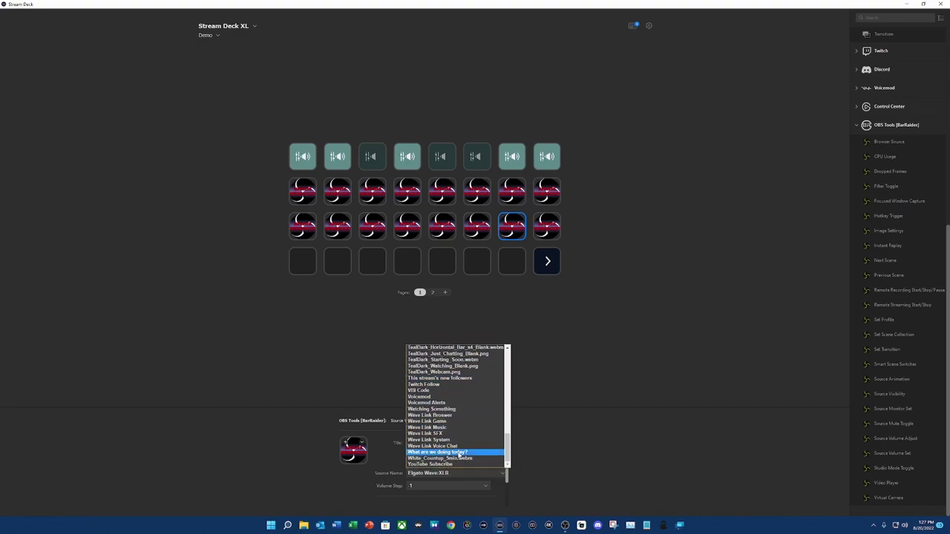
pyautogui.click(453, 440)
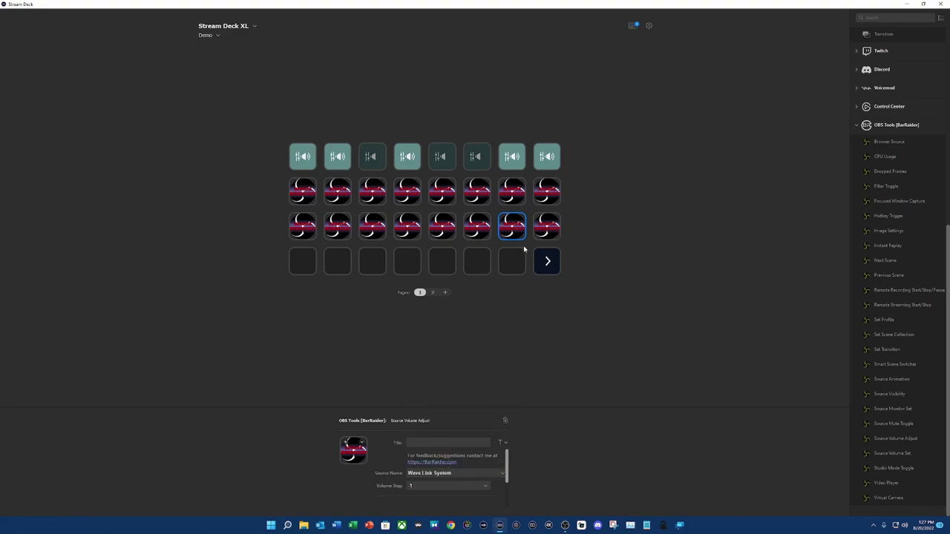
# Step: Choose a source for the eighth column's volume-down key
pyautogui.click(550, 156)
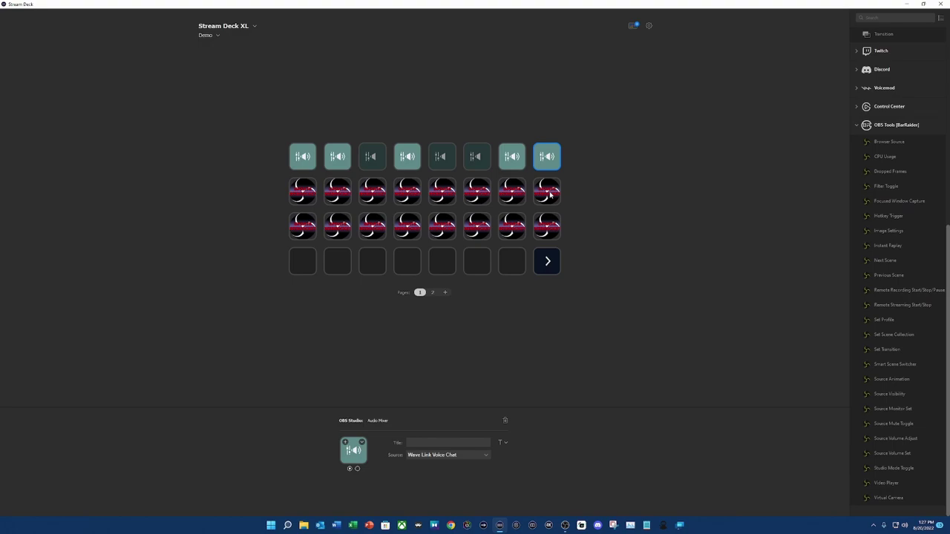
pyautogui.click(550, 194)
pyautogui.click(496, 478)
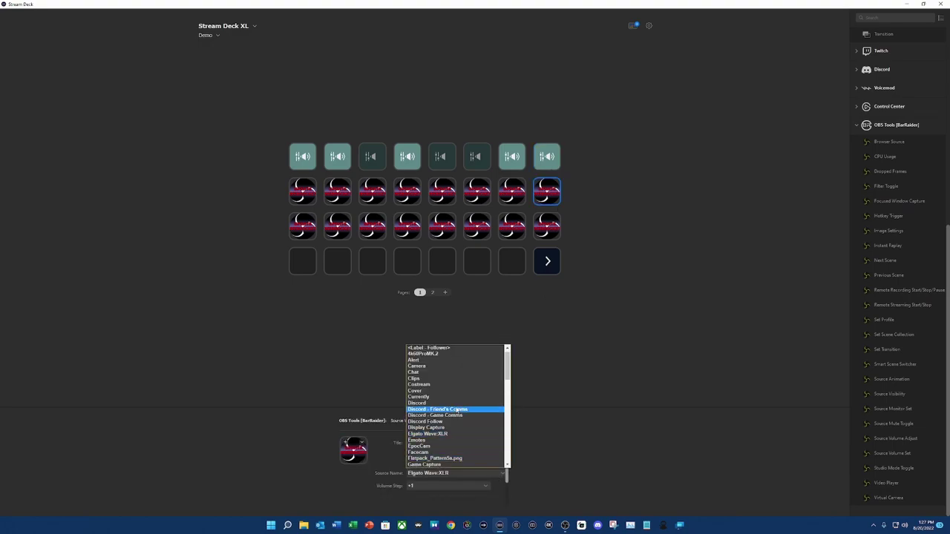
pyautogui.scroll(-10, 448, 445)
pyautogui.click(547, 226)
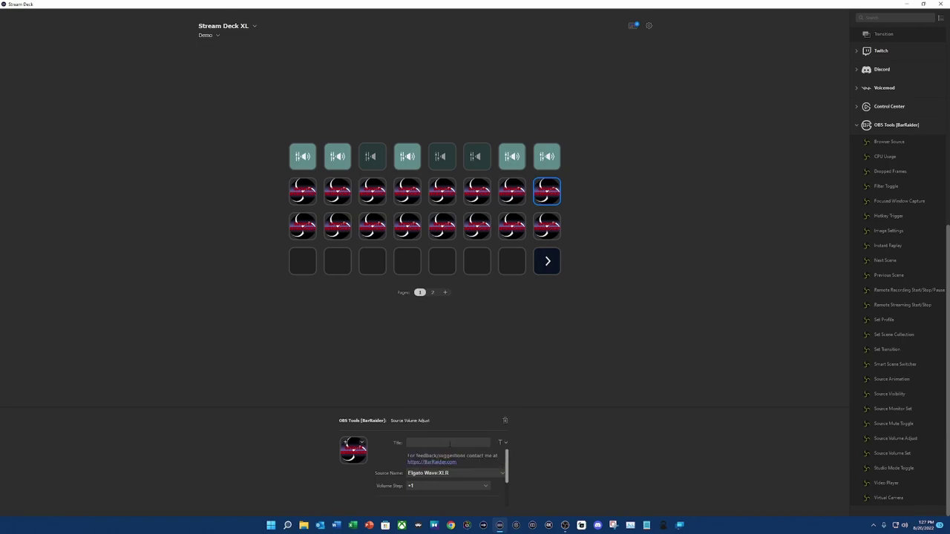
pyautogui.click(503, 477)
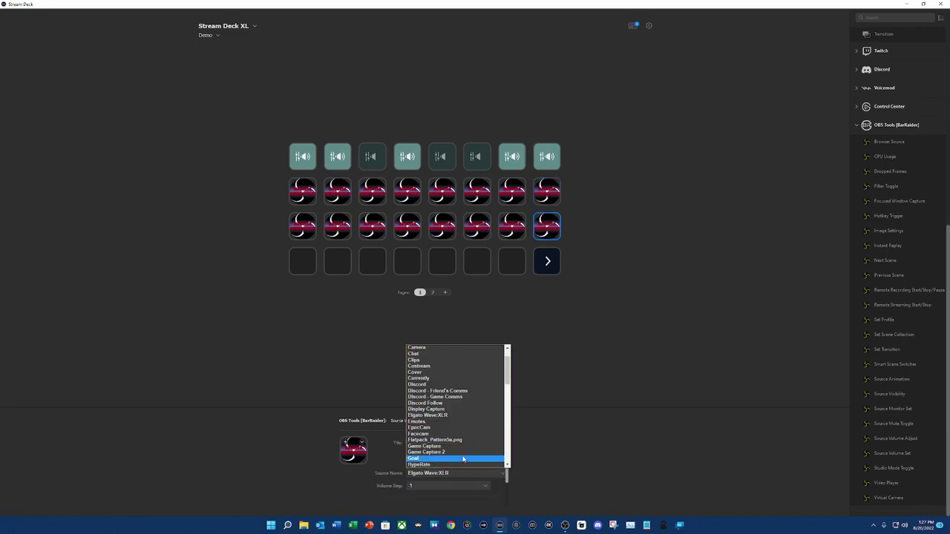
pyautogui.scroll(-10, 465, 464)
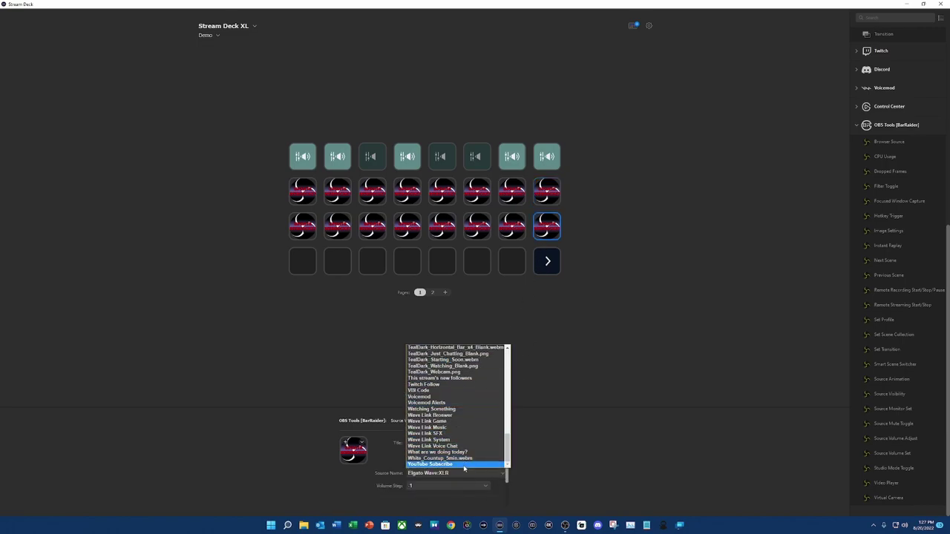
pyautogui.click(438, 446)
pyautogui.click(357, 307)
pyautogui.click(303, 156)
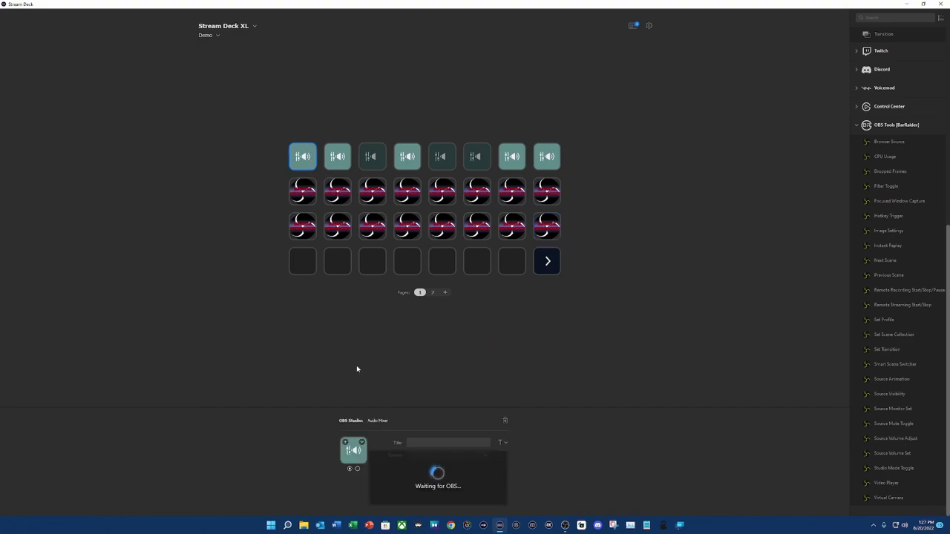
# Step: Load the mute key's image from a file in D:\Stream\Stream Deck\Standard-Clarity-Icons\Normal
pyautogui.click(359, 469)
pyautogui.click(378, 452)
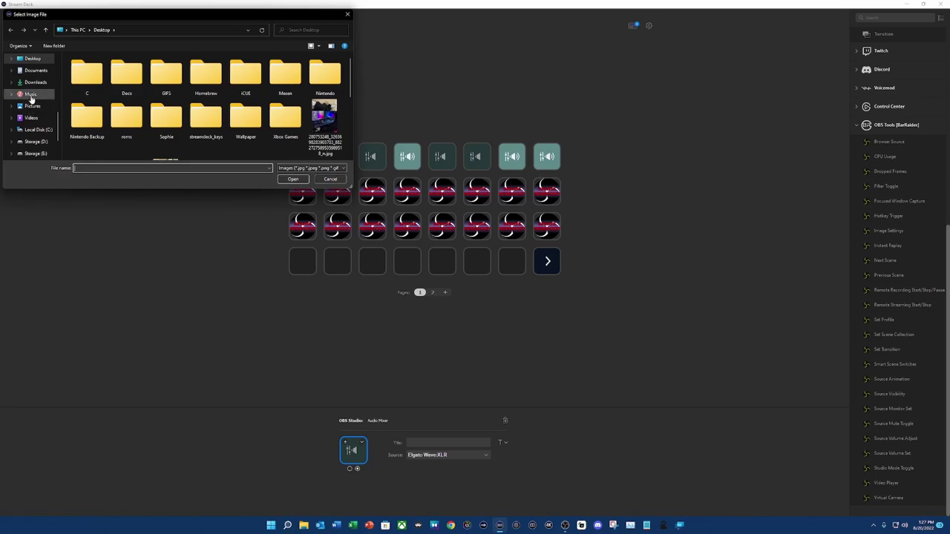
pyautogui.click(36, 141)
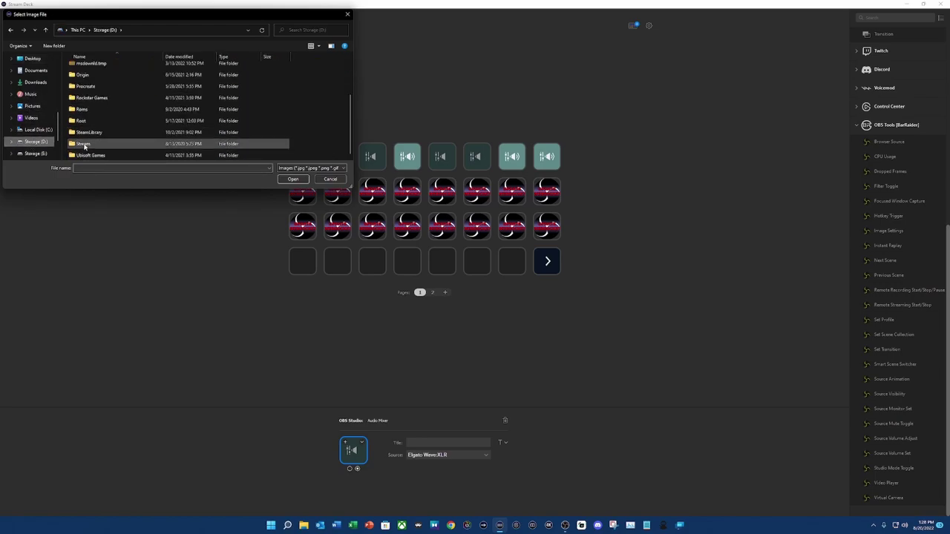
pyautogui.doubleClick(98, 144)
pyautogui.doubleClick(89, 120)
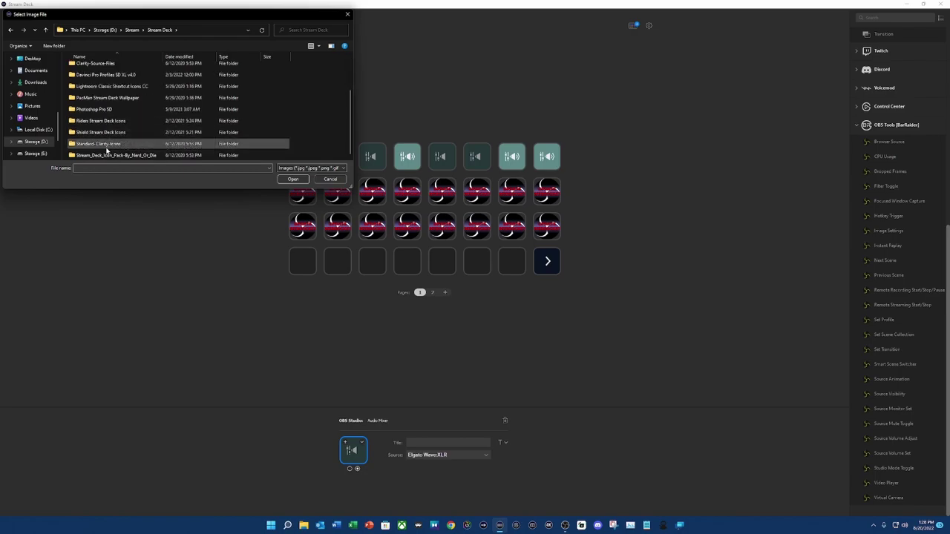
pyautogui.doubleClick(106, 148)
pyautogui.scroll(-1, 124, 124)
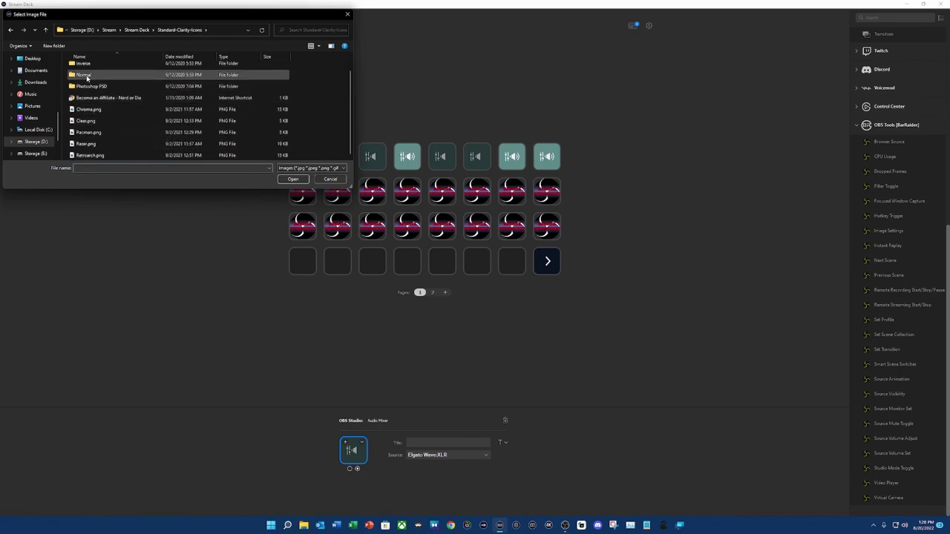
pyautogui.doubleClick(84, 75)
# Step: Apply the Mic-Off Clarity icon to the first audio mixer mute key
pyautogui.scroll(-5, 205, 106)
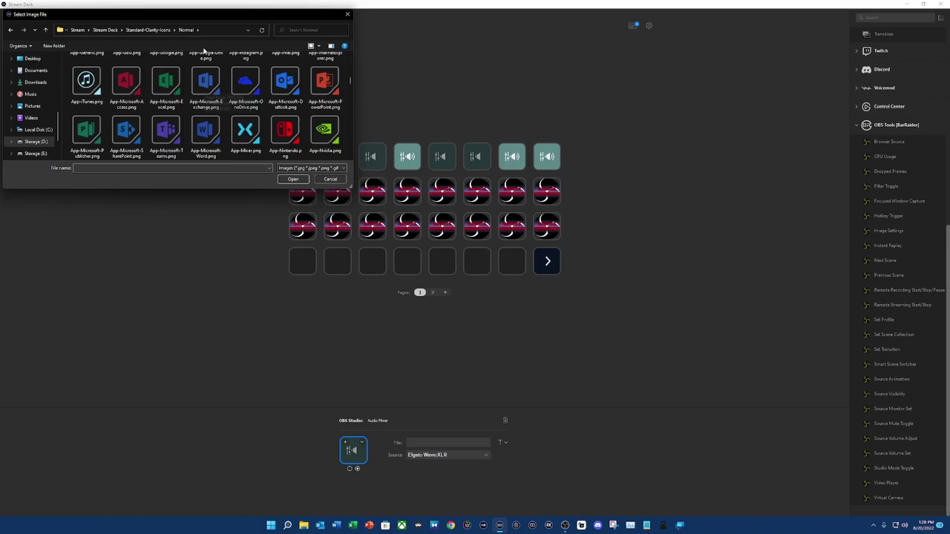
pyautogui.moveTo(195, 20); pyautogui.dragTo(233, 224)
pyautogui.scroll(-10, 279, 327)
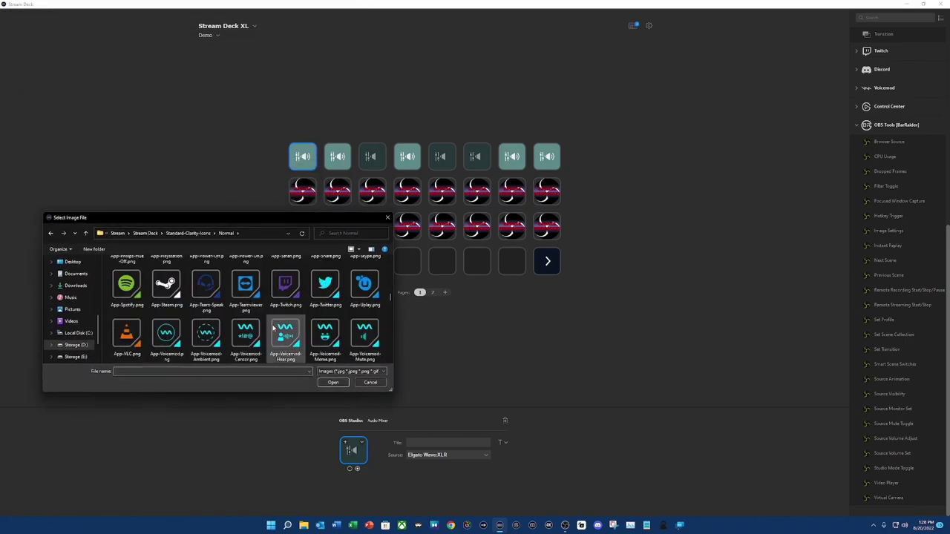
pyautogui.scroll(-1, 285, 338)
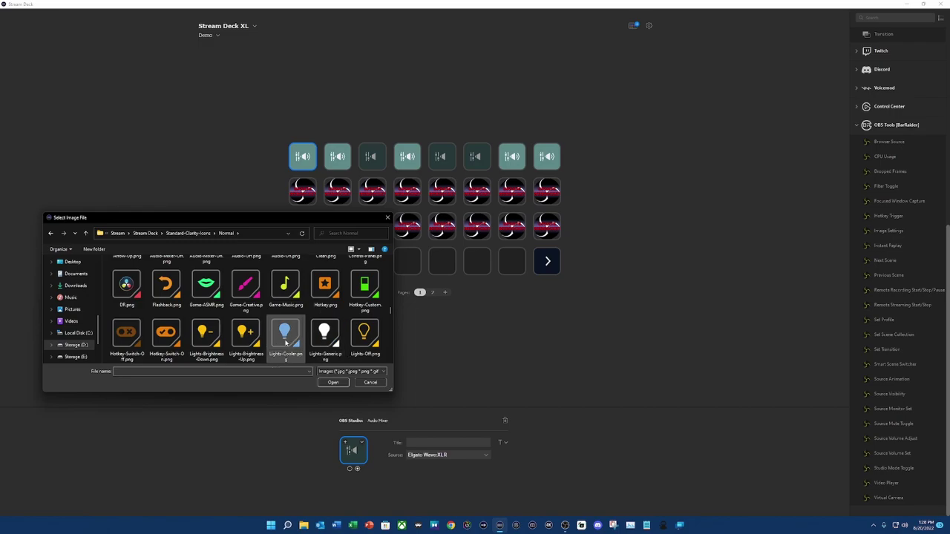
pyautogui.scroll(-2, 286, 342)
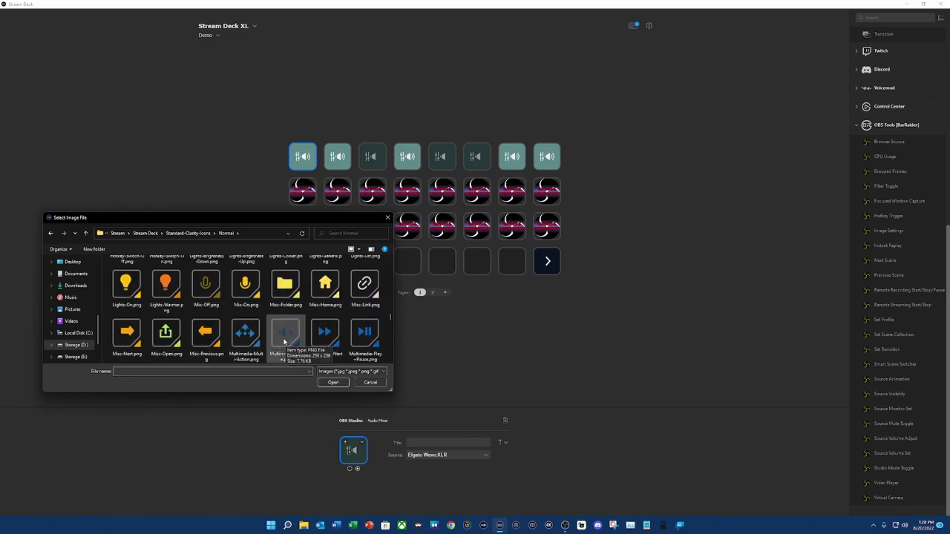
pyautogui.click(205, 285)
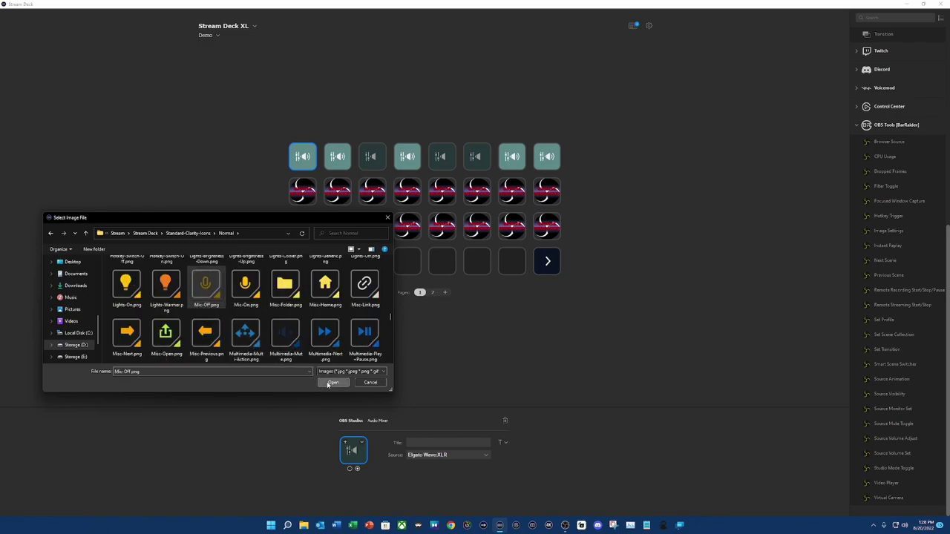
pyautogui.click(332, 382)
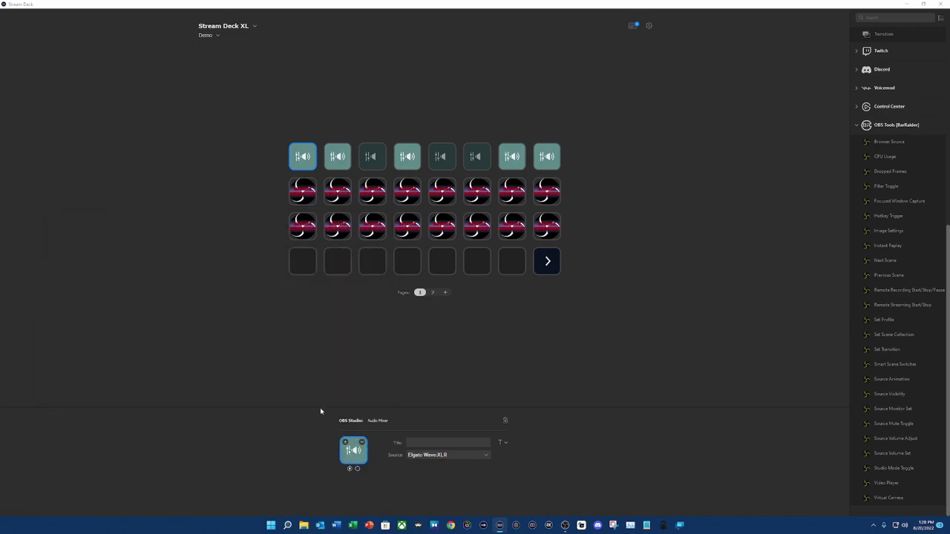
# Step: Replace it with the yellow Mic-On.png icon from the same folder
pyautogui.click(353, 449)
pyautogui.scroll(-10, 230, 334)
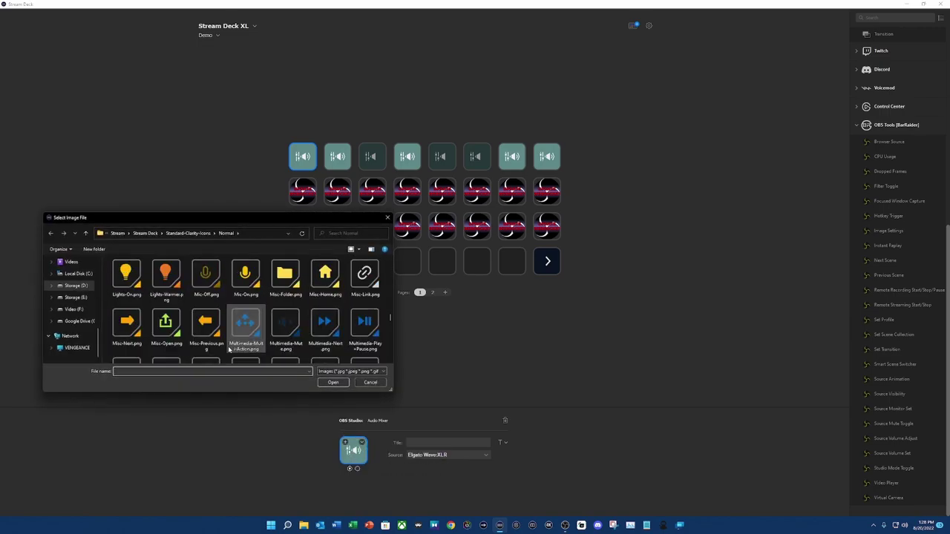
pyautogui.scroll(1, 229, 350)
pyautogui.click(246, 325)
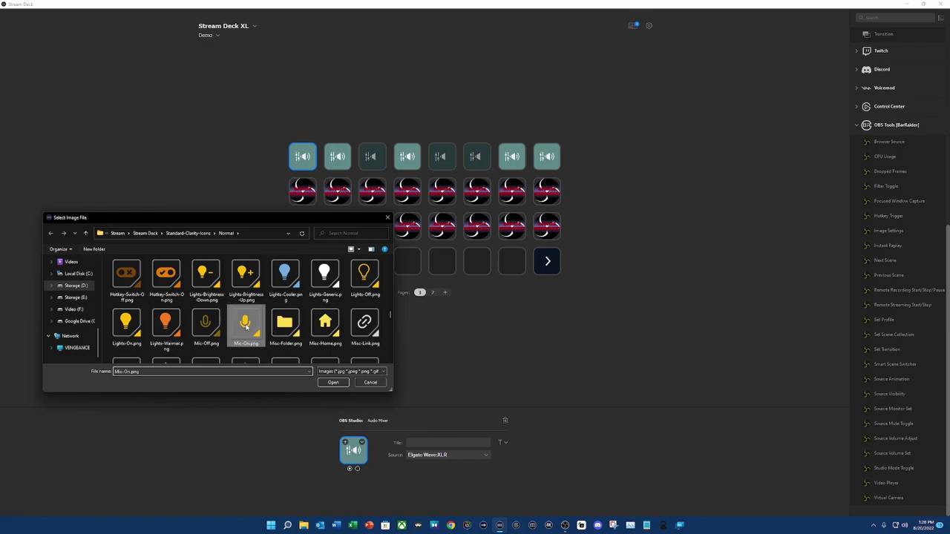
pyautogui.click(333, 383)
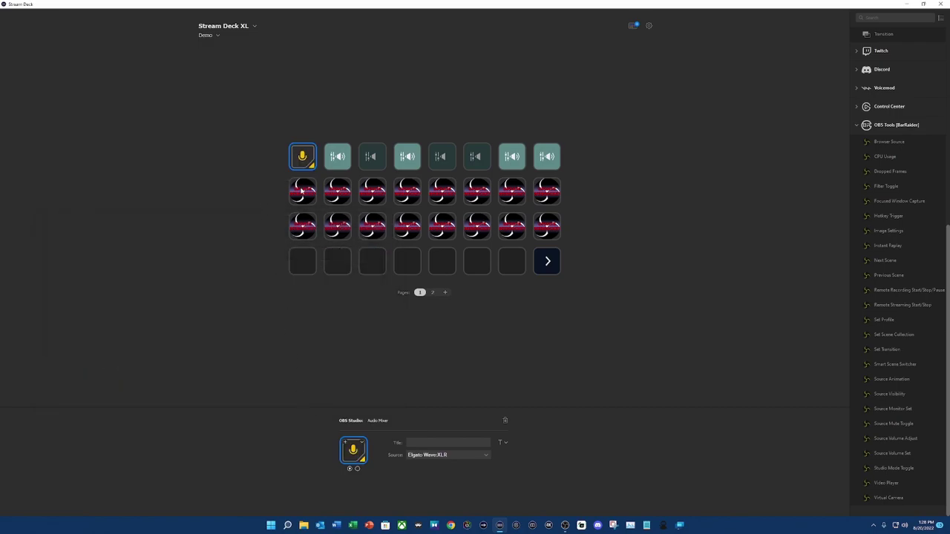
pyautogui.click(302, 192)
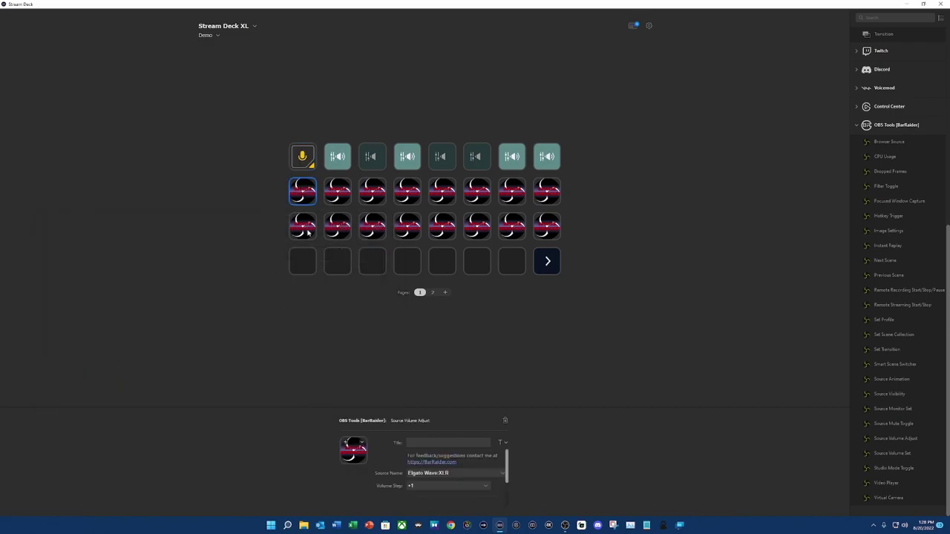
# Step: Set the first volume-up key's image to Multimedia-Volume-Up.png
pyautogui.click(358, 456)
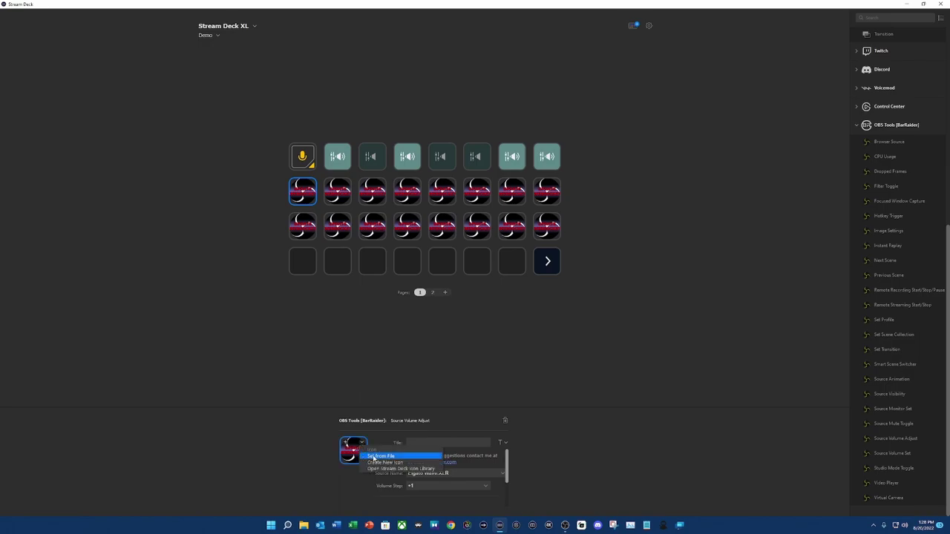
pyautogui.click(371, 458)
pyautogui.scroll(-15, 252, 326)
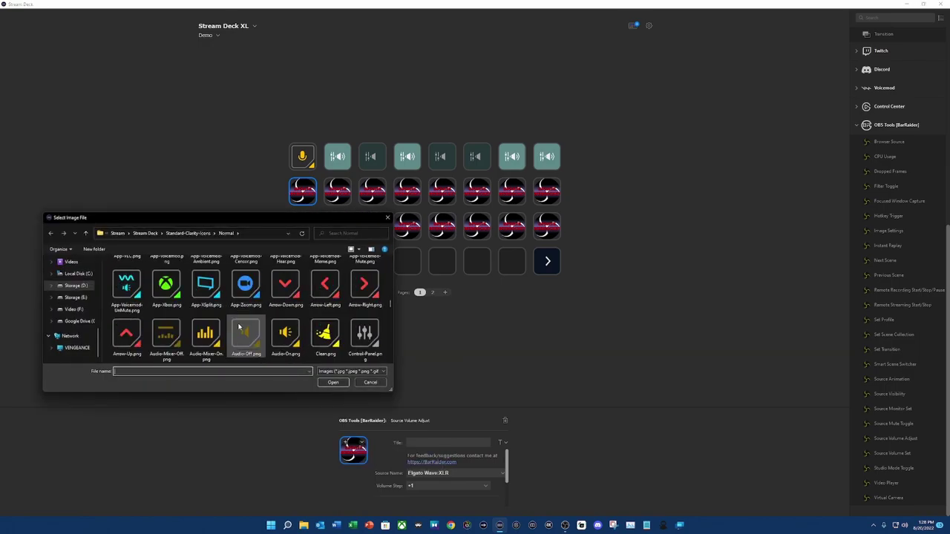
pyautogui.scroll(1, 239, 327)
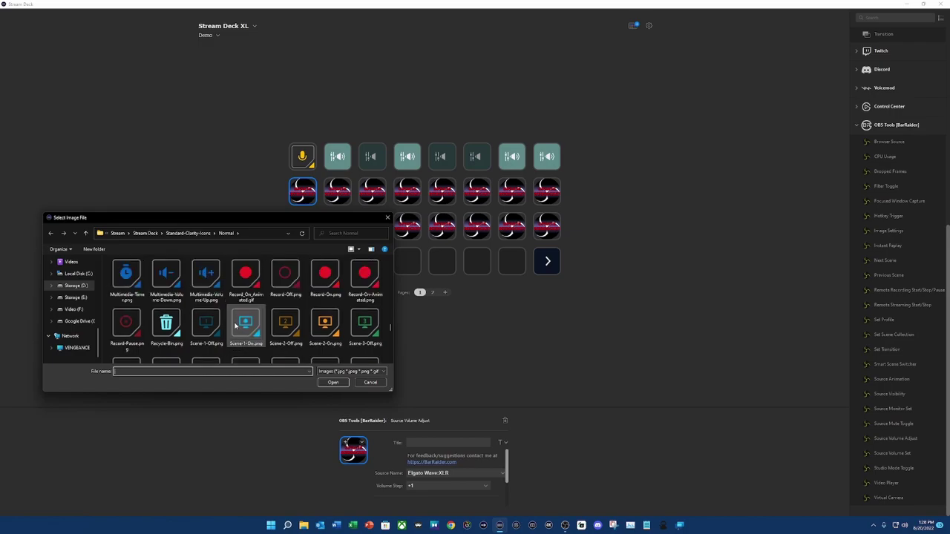
pyautogui.click(206, 276)
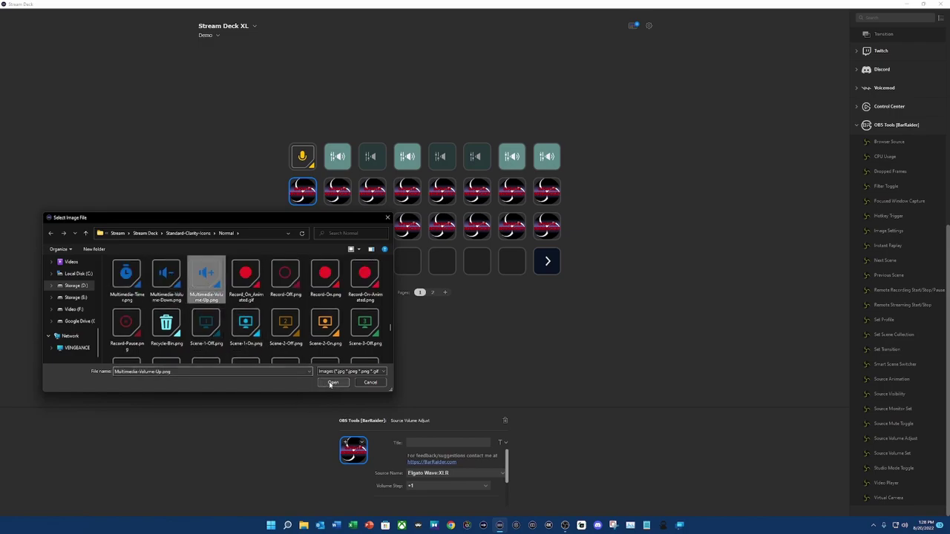
pyautogui.click(331, 384)
# Step: Set the first volume-down key's image to Multimedia-Volume-Down.png
pyautogui.click(302, 226)
pyautogui.click(355, 448)
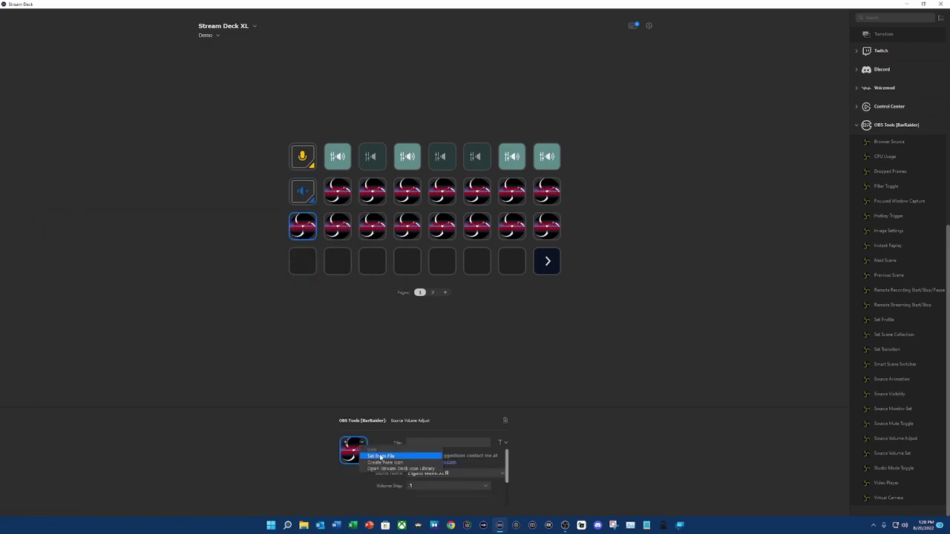
pyautogui.click(381, 456)
pyautogui.scroll(-10, 239, 338)
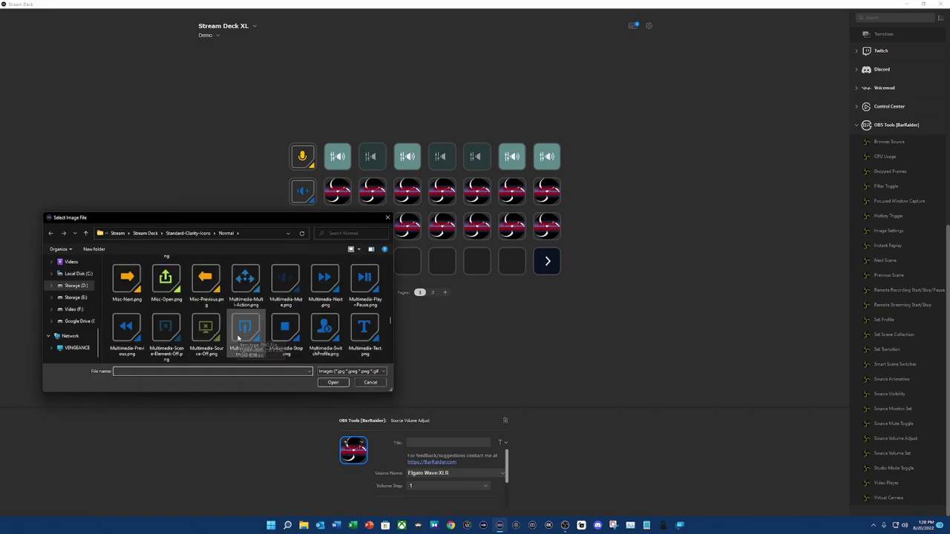
pyautogui.scroll(-3, 238, 338)
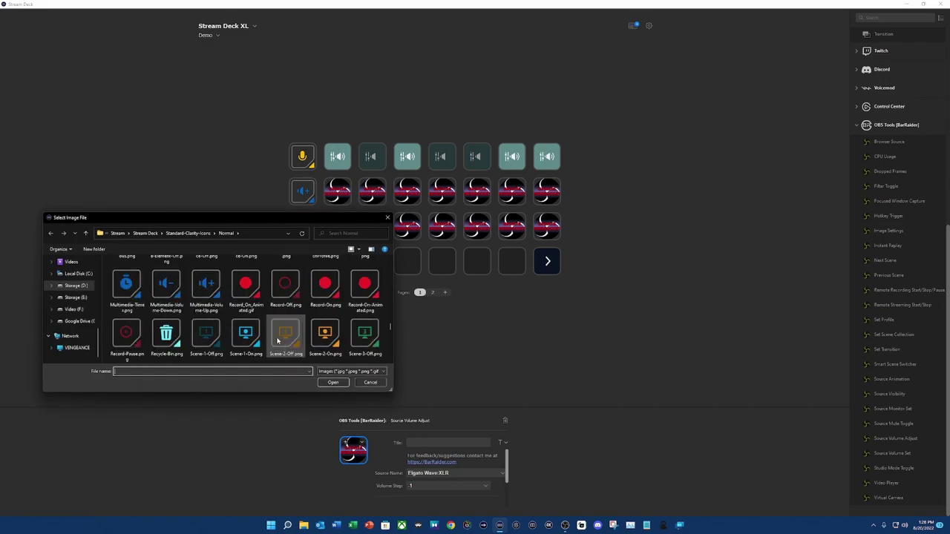
pyautogui.click(181, 297)
pyautogui.click(334, 383)
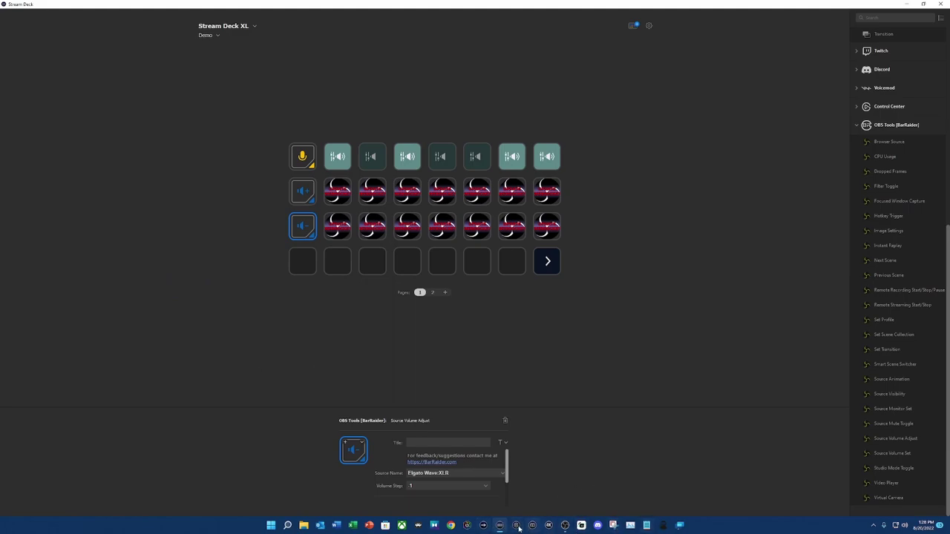
pyautogui.click(564, 526)
# Step: Drag the OBS Audio Mixer window to the right of the Stream Deck key grid
pyautogui.moveTo(179, 90); pyautogui.dragTo(738, 183)
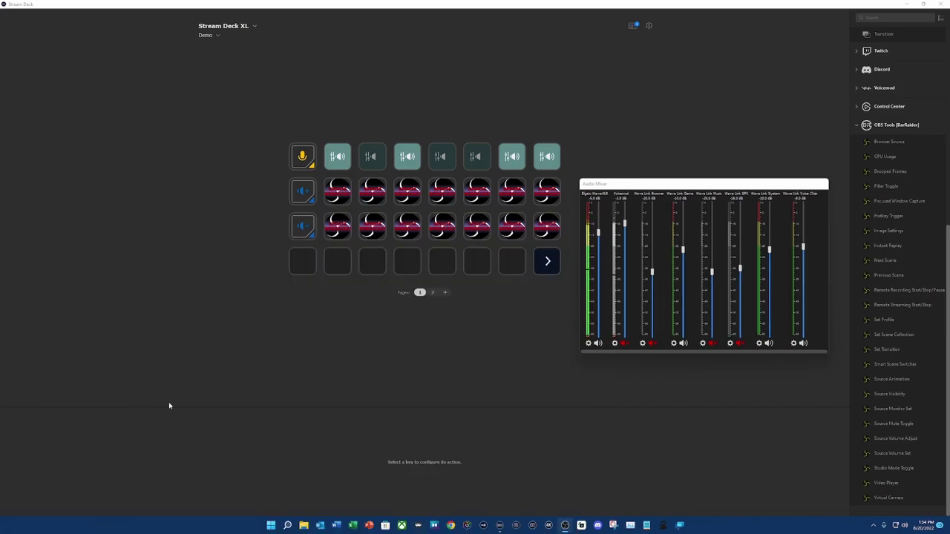
# Step: Switch the Stream Deck XL to the Main XL profile and show page 3
pyautogui.click(339, 157)
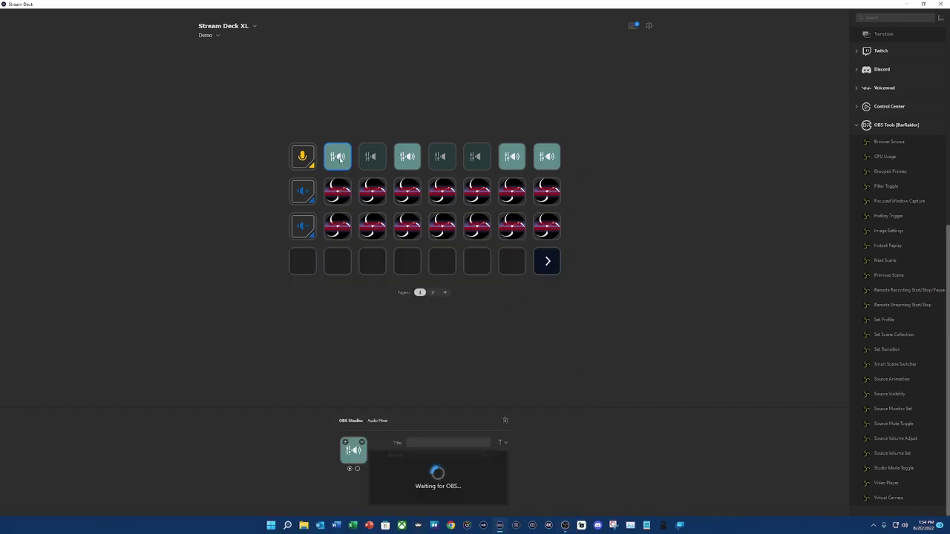
pyautogui.click(350, 469)
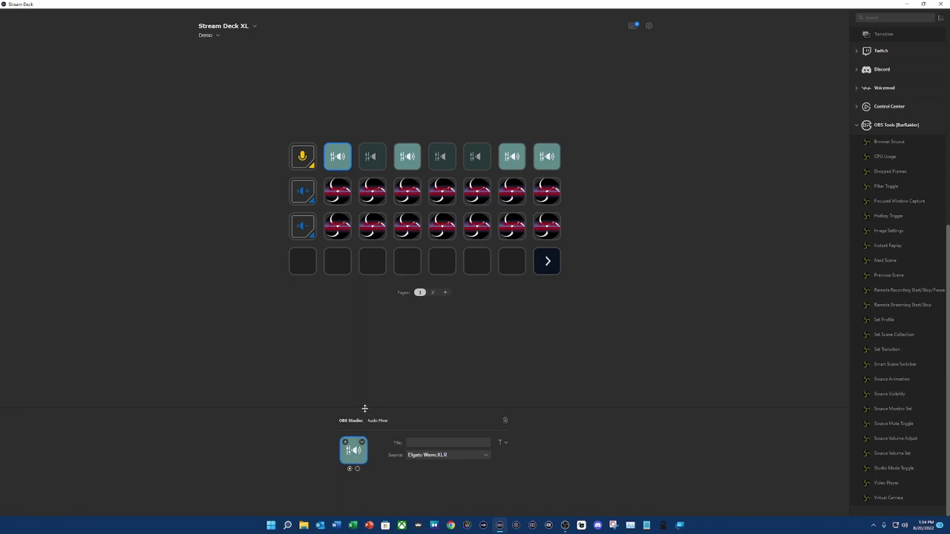
pyautogui.click(227, 26)
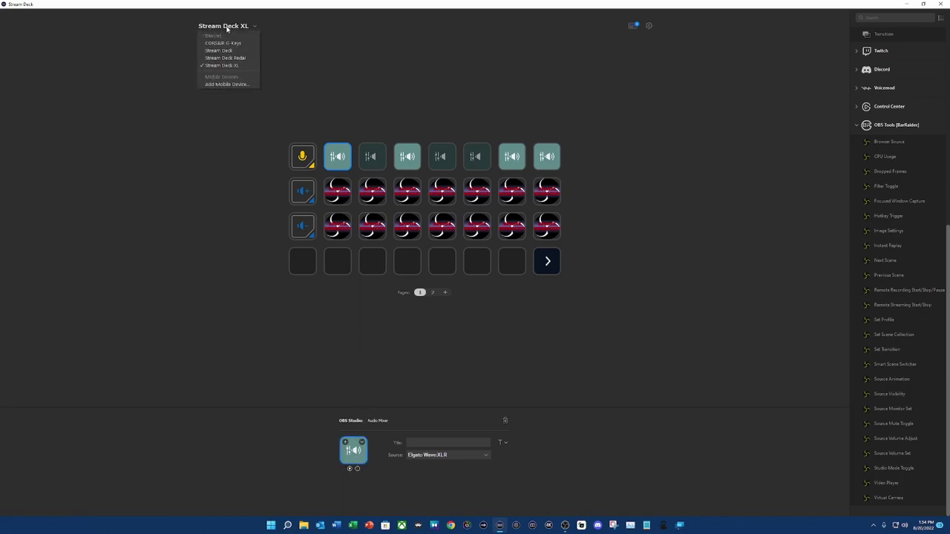
pyautogui.click(221, 66)
pyautogui.click(208, 35)
pyautogui.click(212, 52)
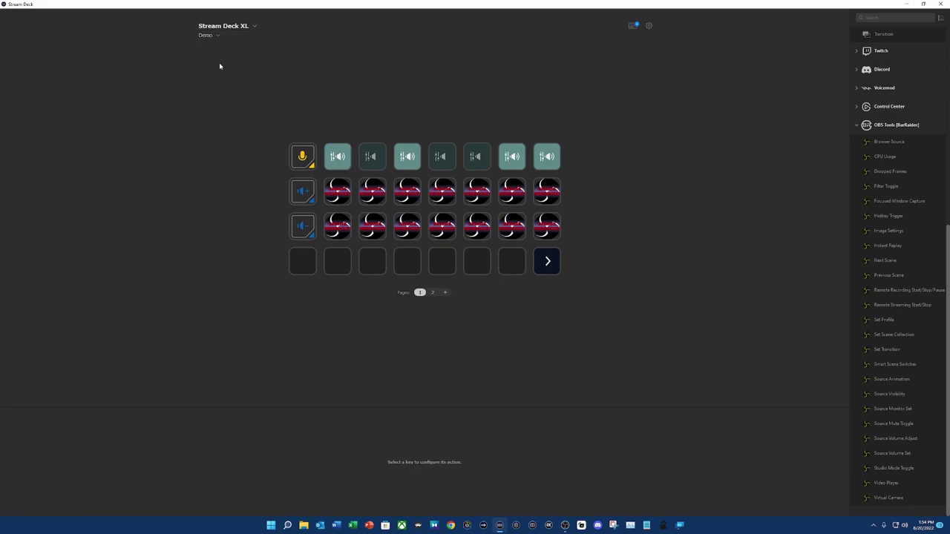
pyautogui.click(401, 292)
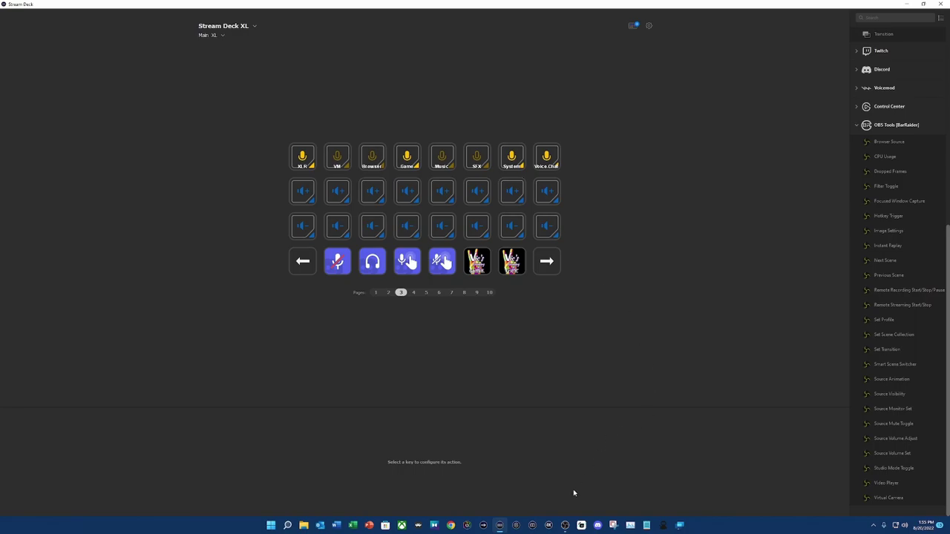
# Step: Bring the OBS Audio Mixer window back up next to the Main XL page
pyautogui.click(565, 525)
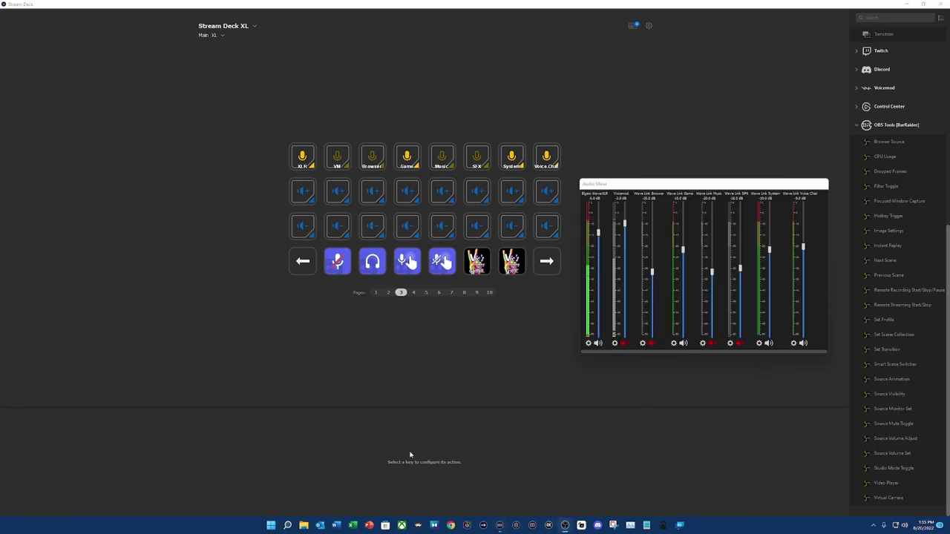